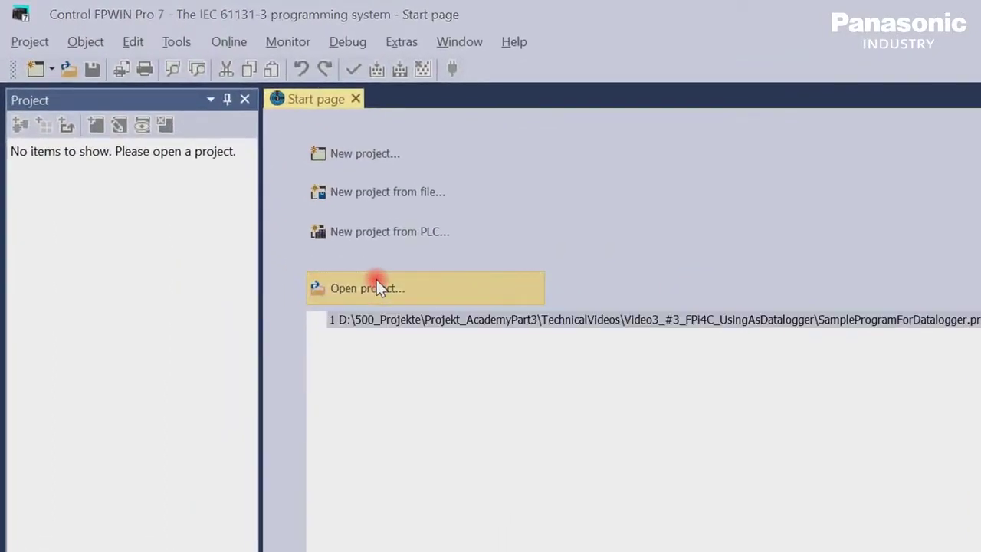
Open the SampleProgramForDatalogger project, check COM0, and display Program_1's ADD rung ladder diagram
click(376, 284)
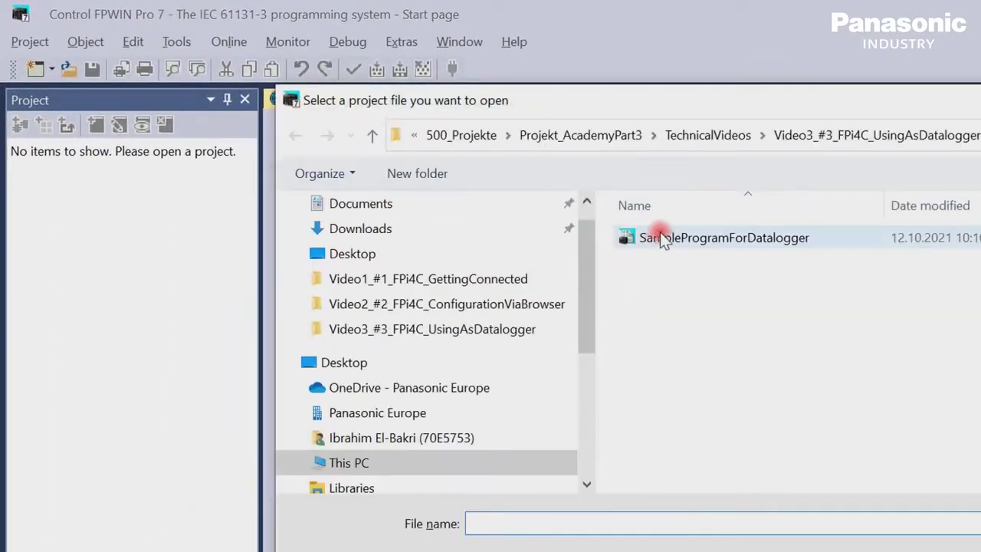
click(660, 231)
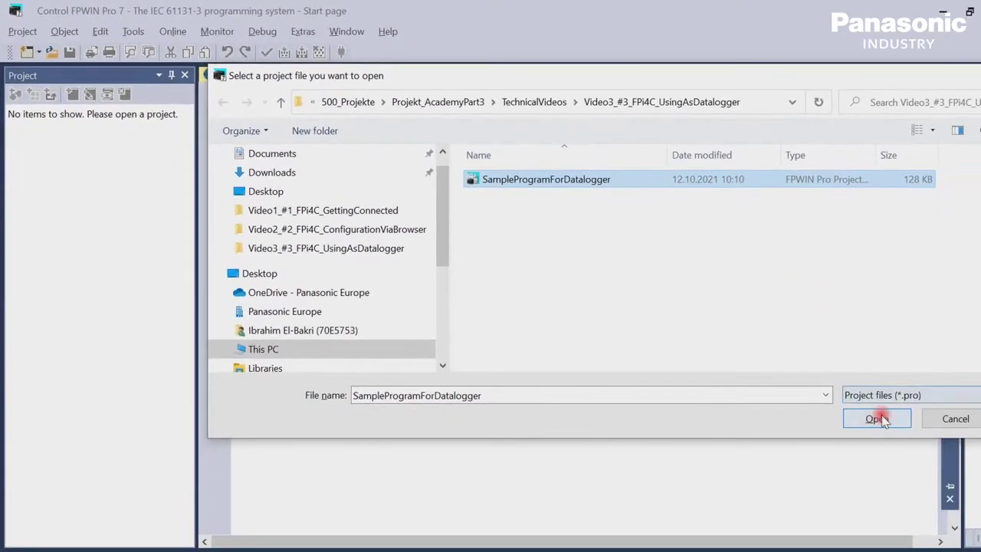
click(878, 419)
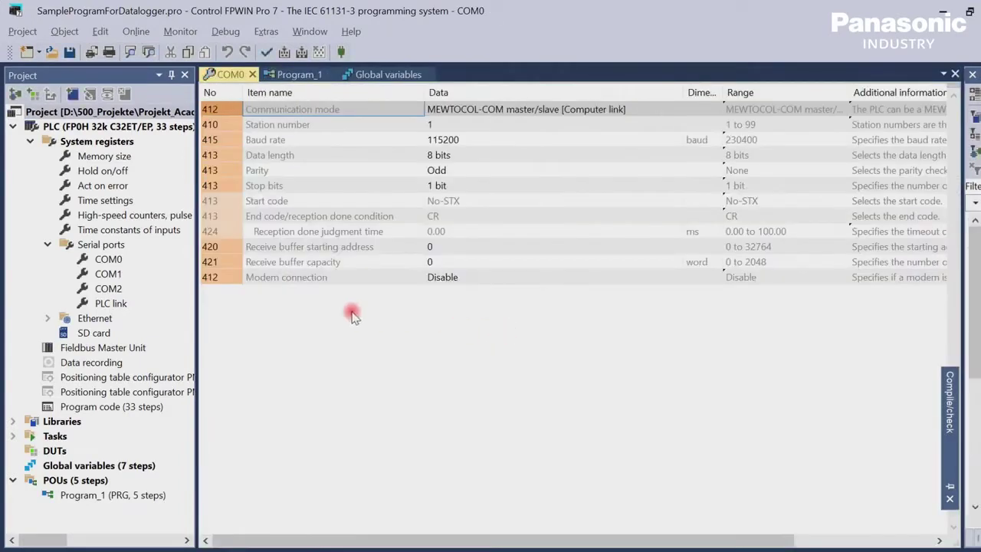
click(115, 259)
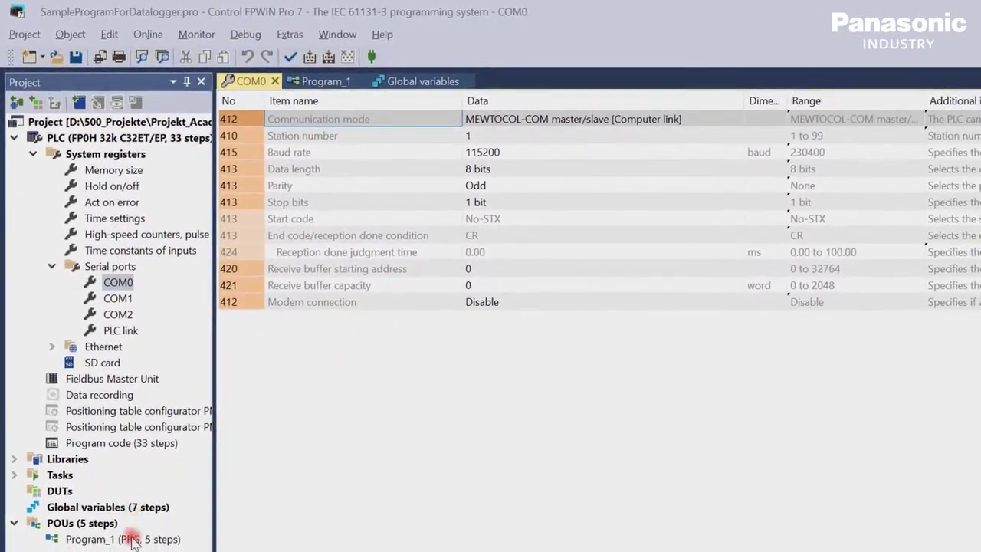
double_click(132, 540)
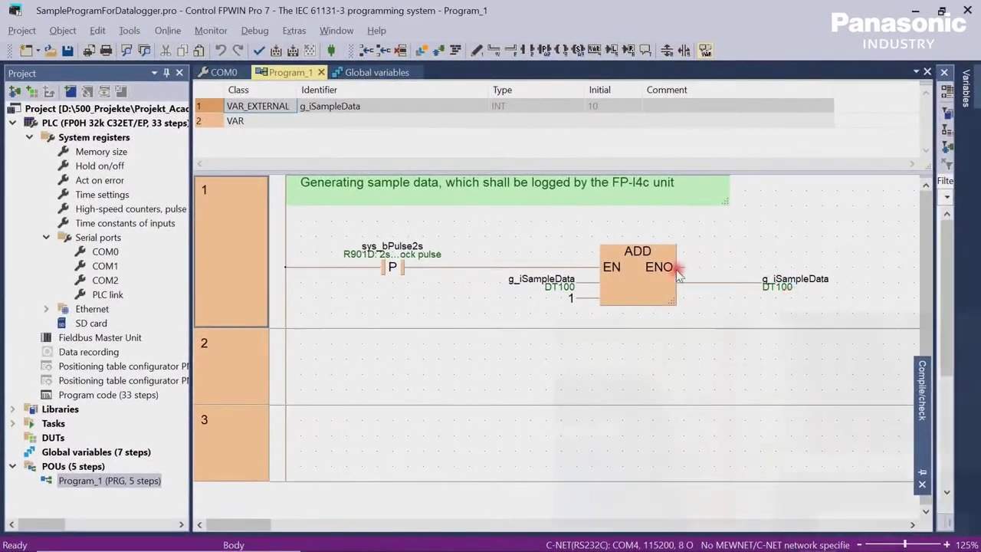
Keep C-NET(RS232C,USB) on COM4 as the communication parameters and switch the project online
click(168, 30)
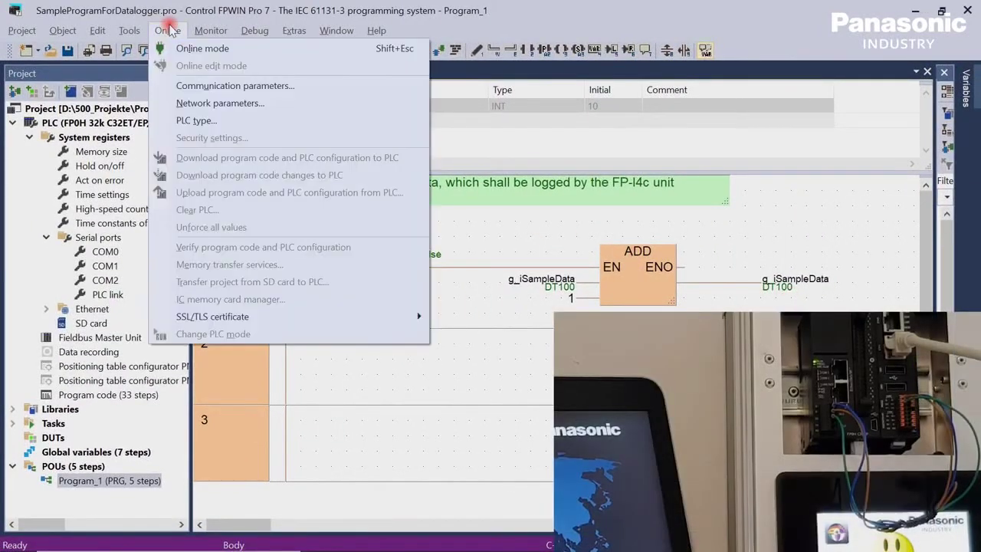
click(216, 87)
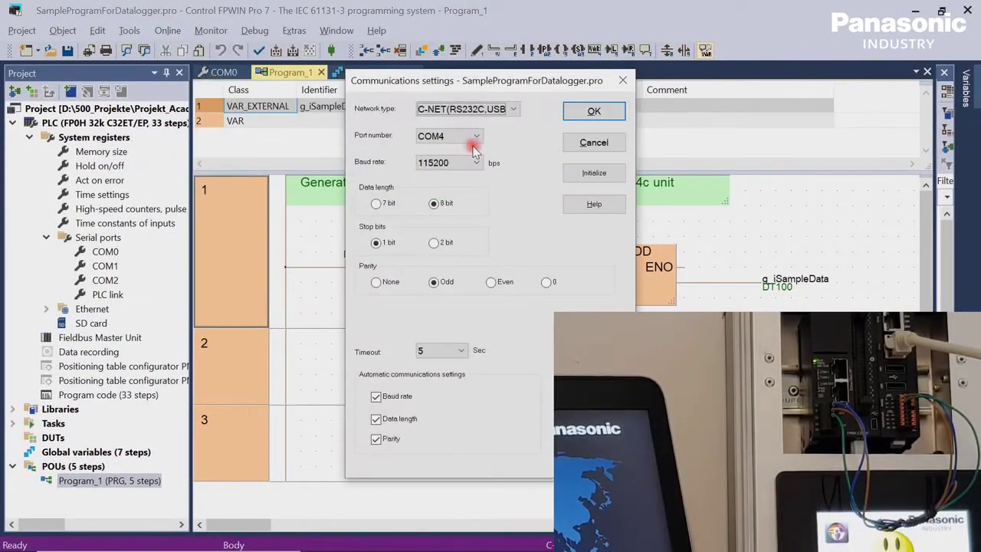
click(517, 114)
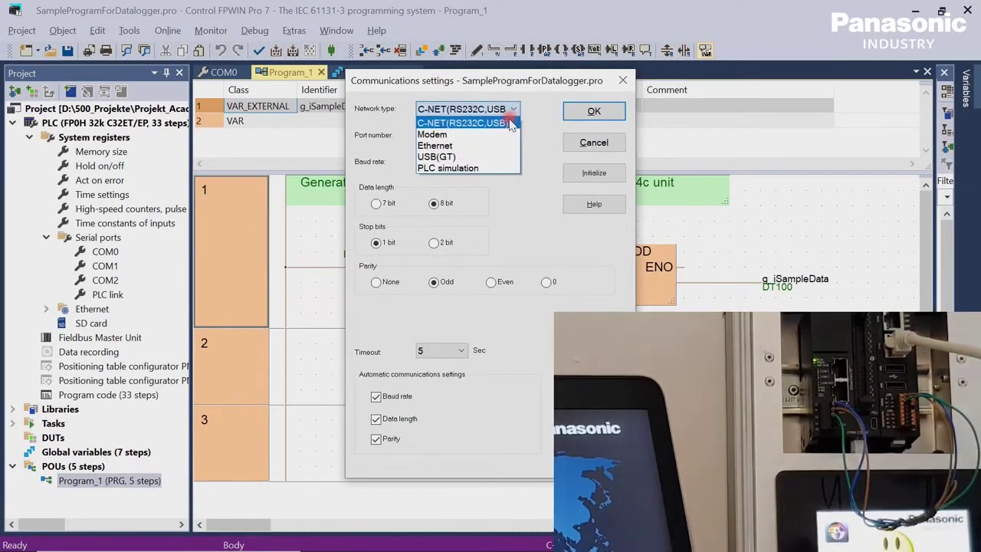
click(509, 121)
click(611, 112)
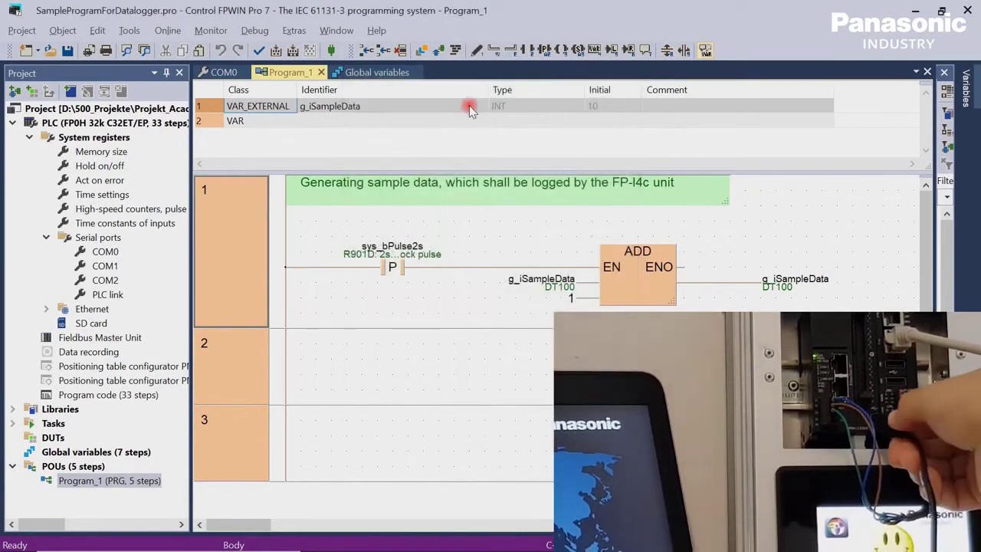
click(332, 51)
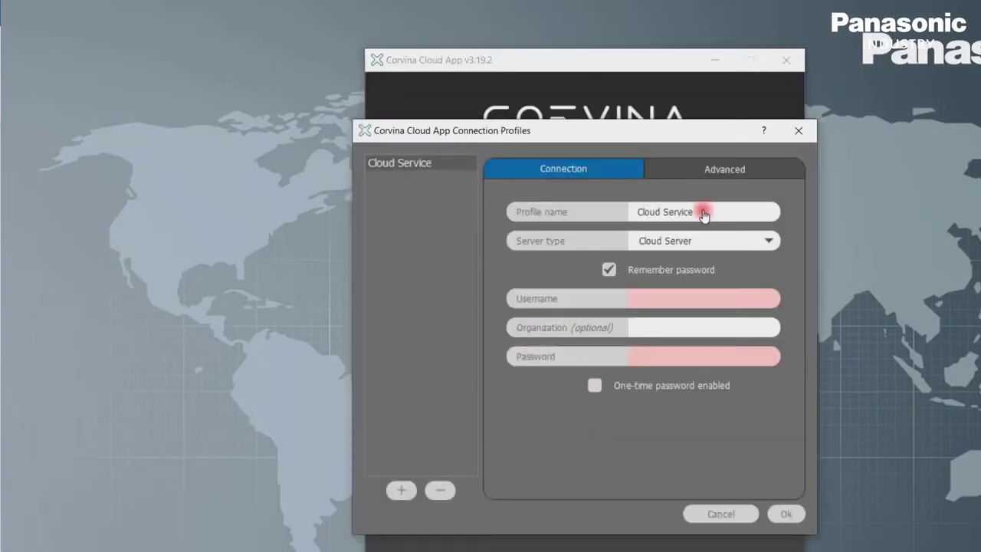
Save a 'Remote Control' profile with the username, organization Panasonic and account password, then sign in
drag(706, 211, 596, 213)
text(Remote Control)
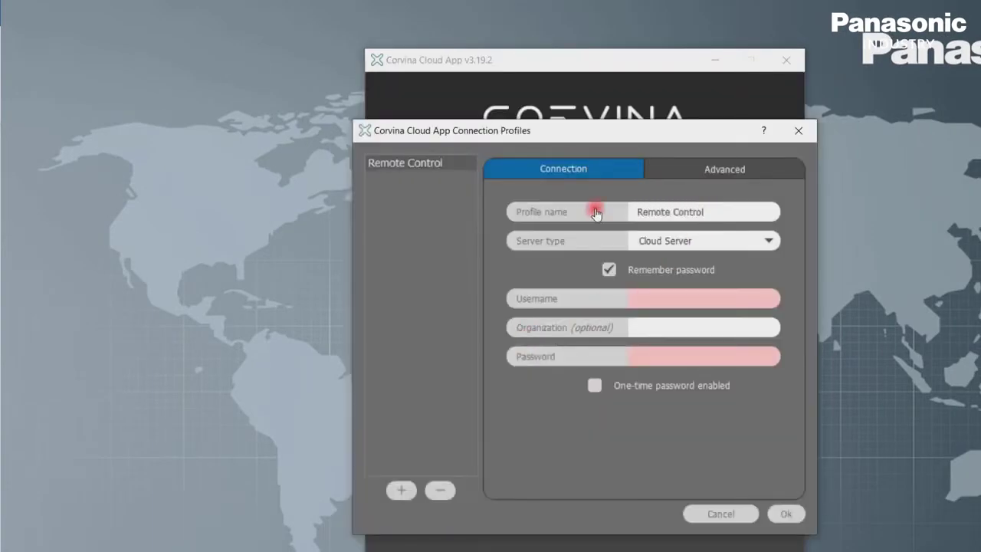
click(665, 305)
text(Clouduser)
click(667, 328)
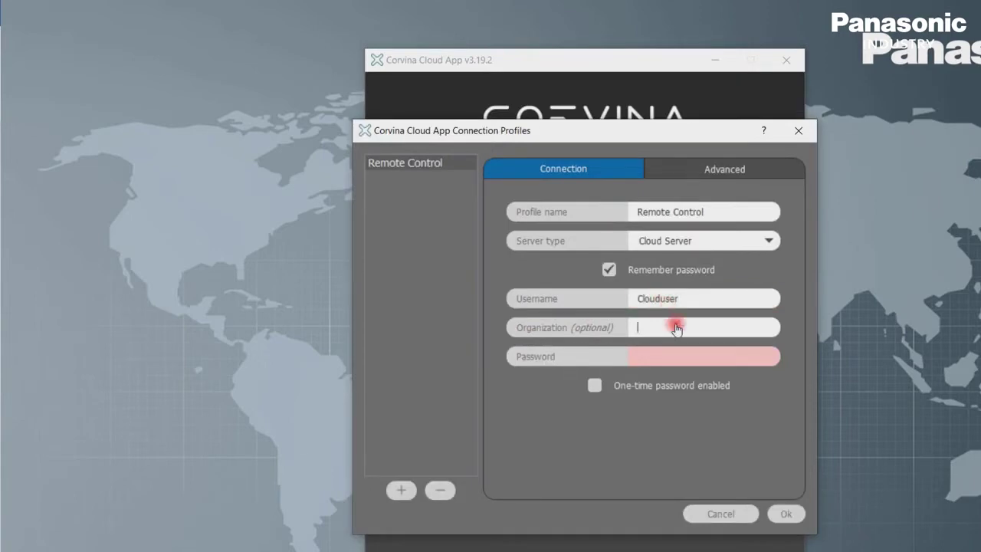
text(Panasonic)
click(678, 357)
text(*********)
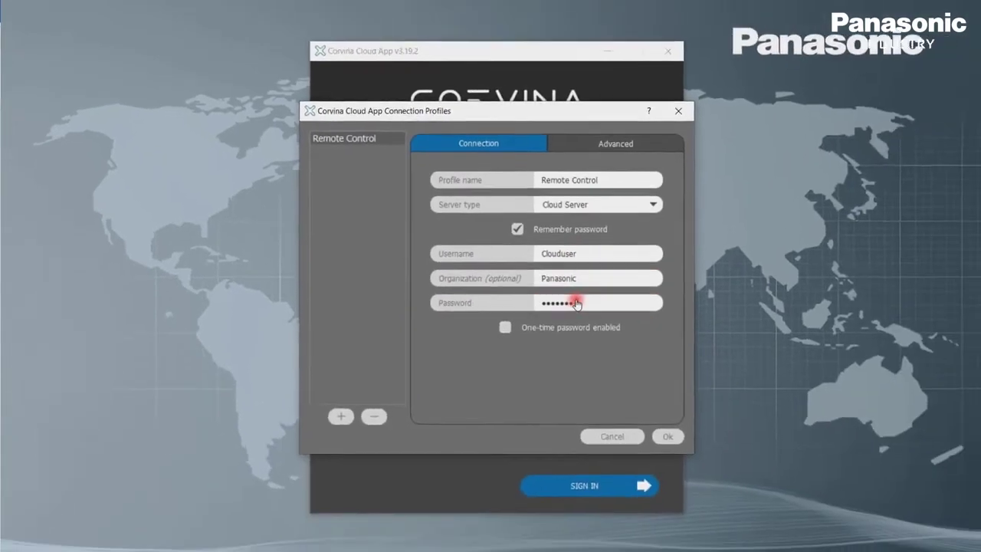
click(718, 470)
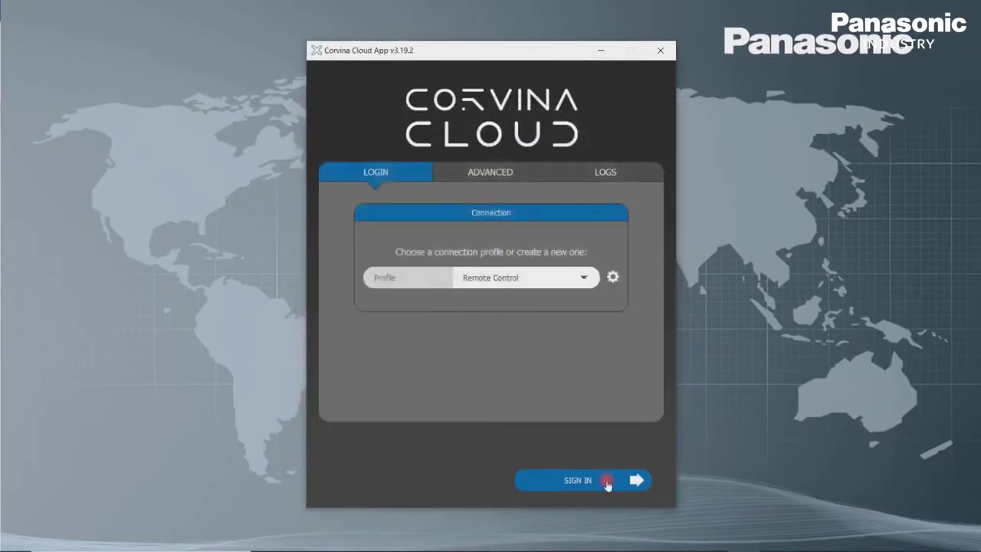
click(607, 483)
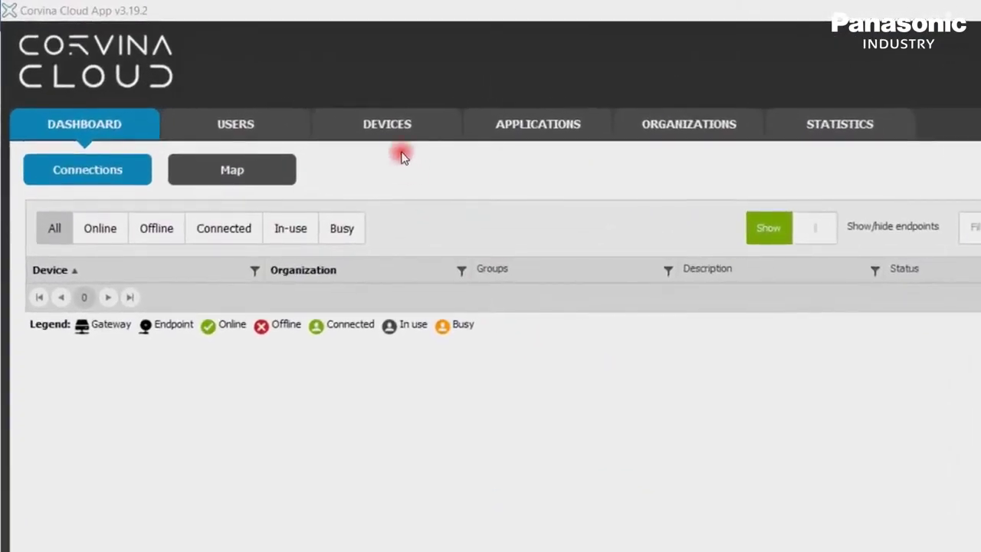
On the Devices page, start a new gateway, which gets the default name white-water-2746
click(389, 126)
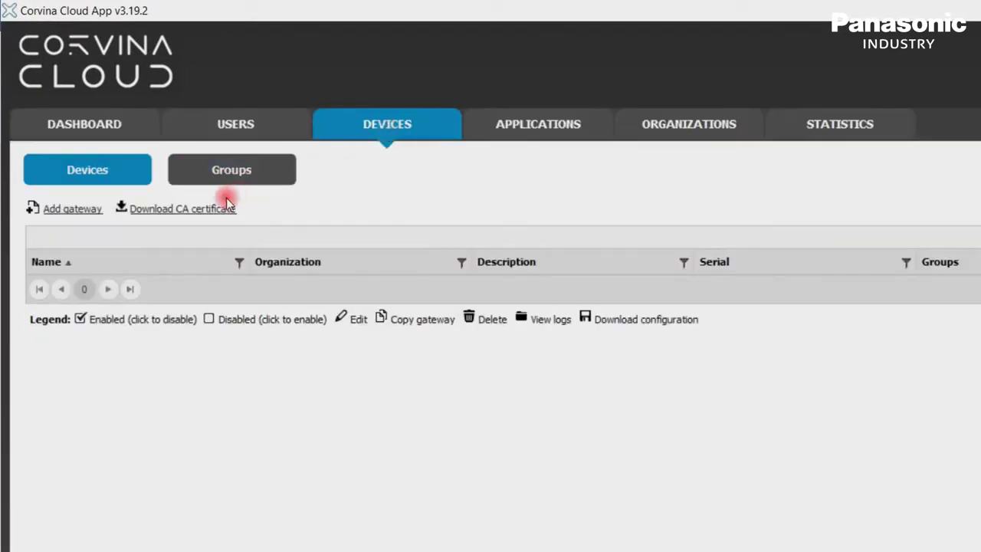
click(80, 212)
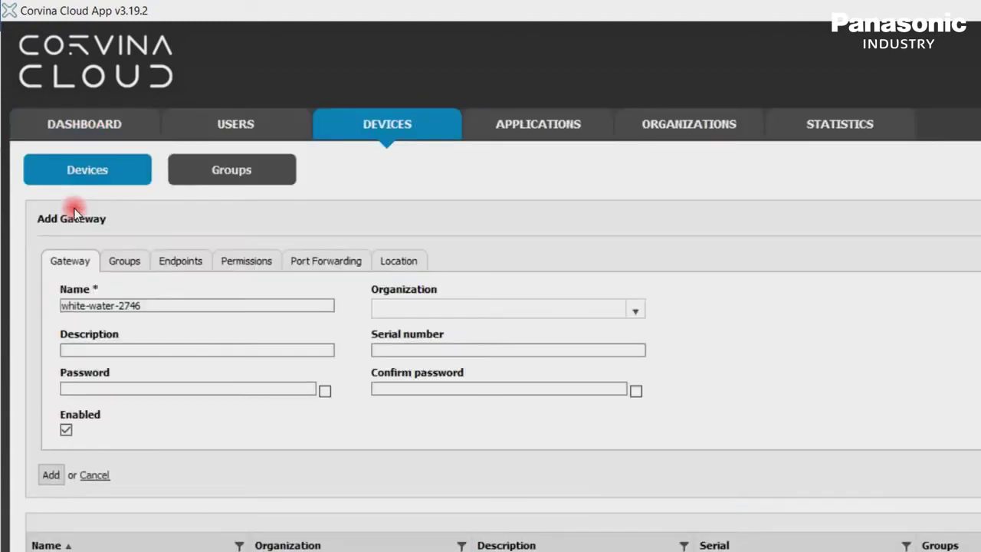
Name the gateway FPI4C_Gateway and set its organization to Panasonic
click(168, 305)
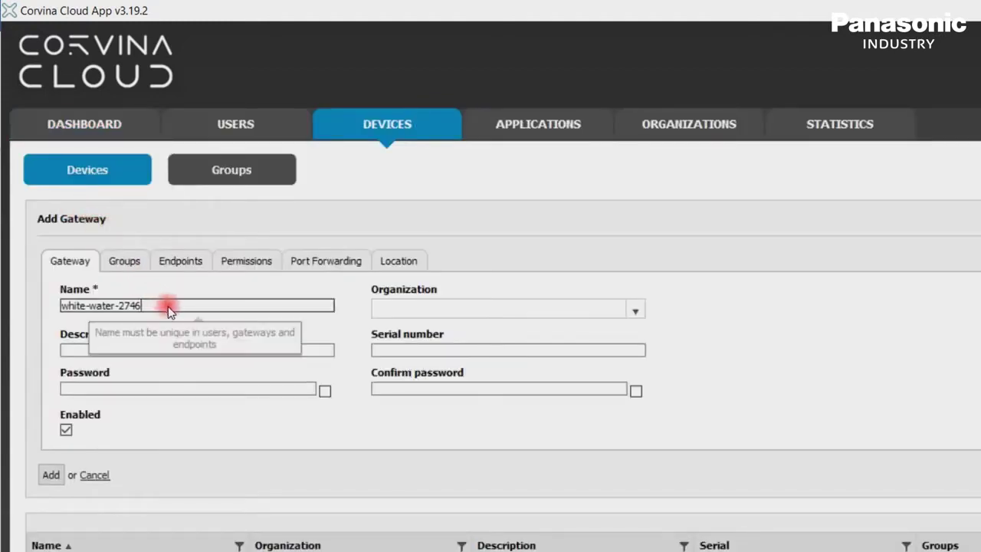
drag(168, 306, 48, 307)
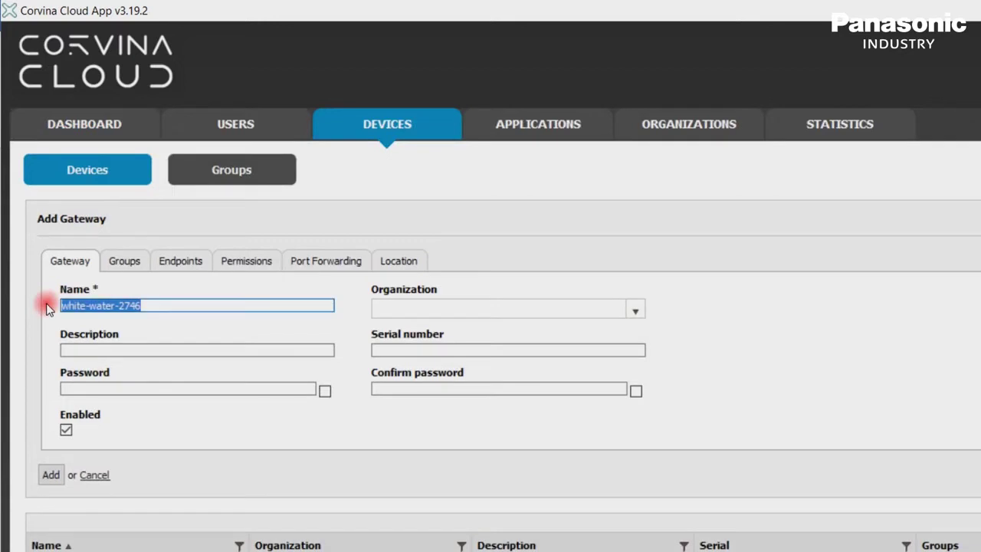
text(F)
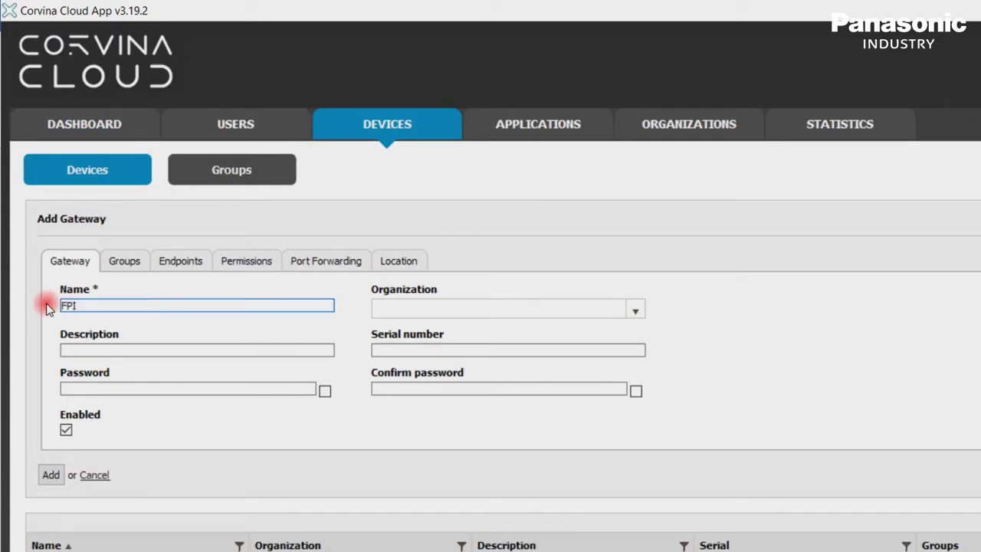
text(PI4C_Gatew)
key(BackSpace)
click(636, 310)
click(604, 346)
Give the gateway the description 'Gateway to the Corvina Cloud' and enter its serial number
click(298, 352)
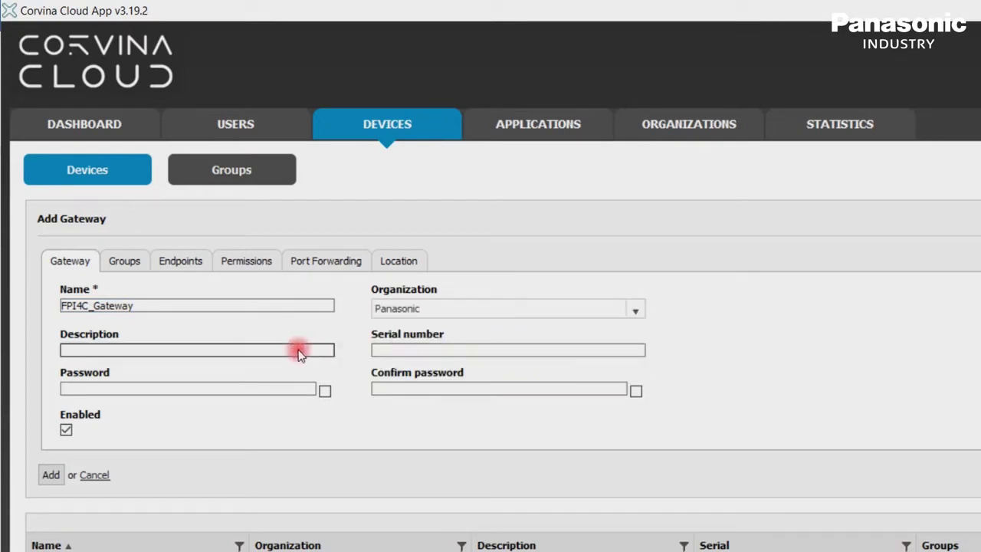
text(Gateway to the Corvina Cloud)
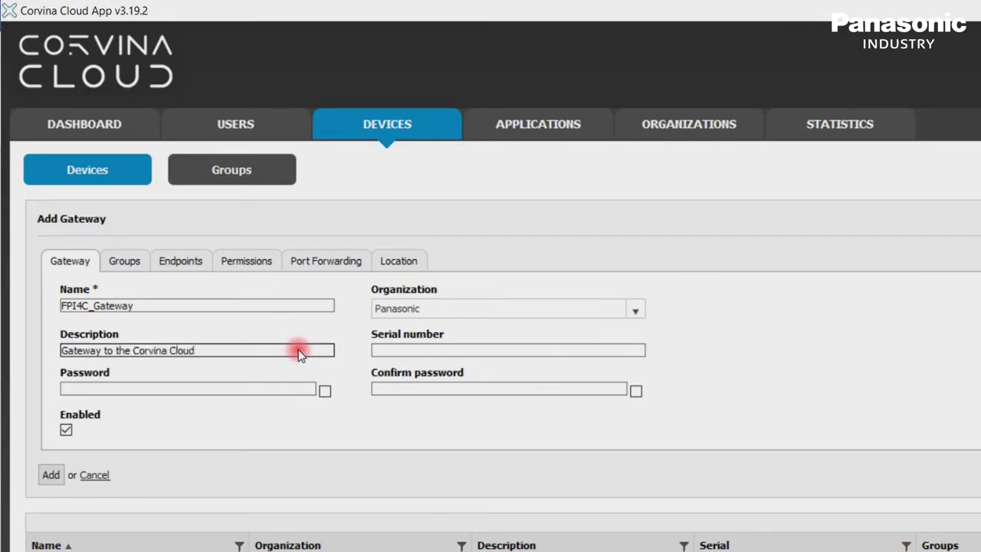
click(398, 351)
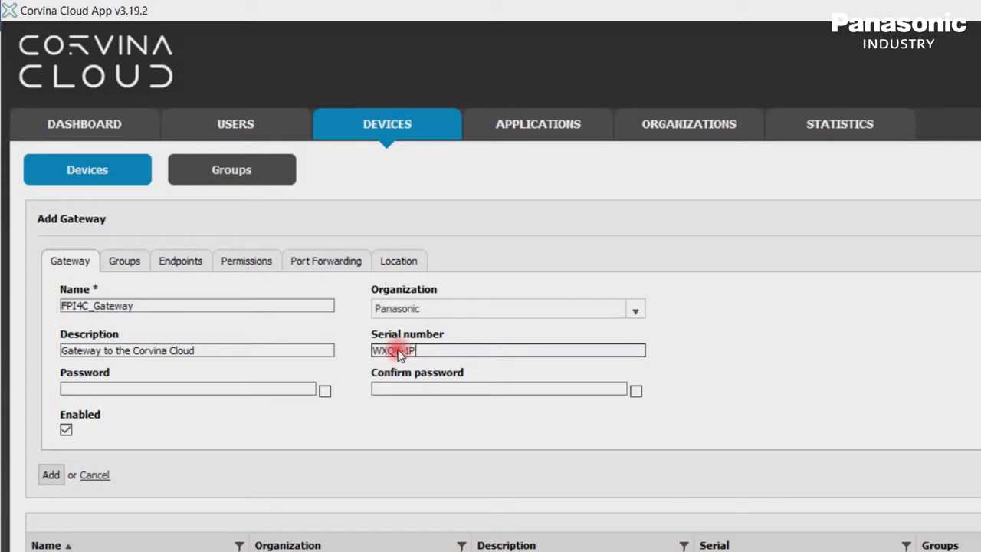
Set and confirm the gateway password, then add the gateway
click(255, 389)
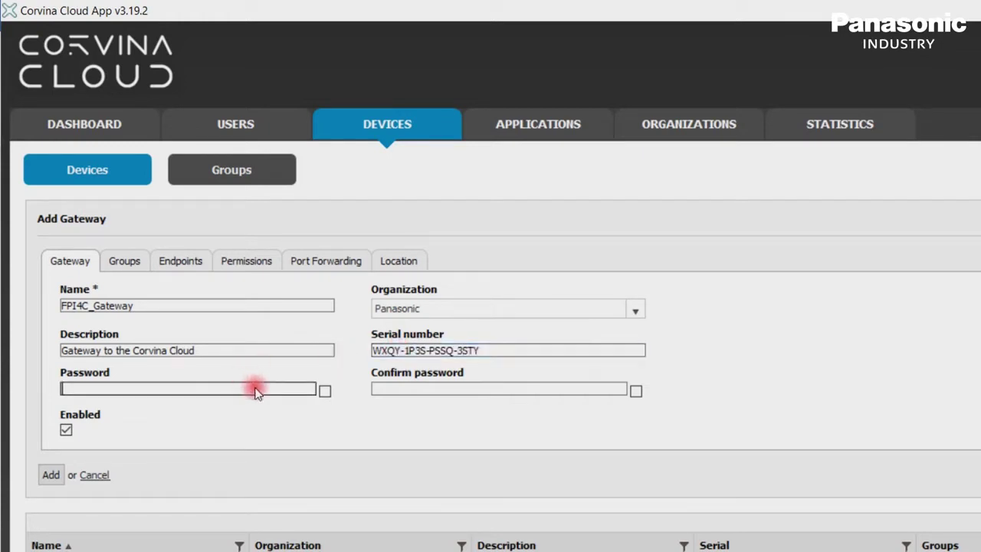
text(•••••)
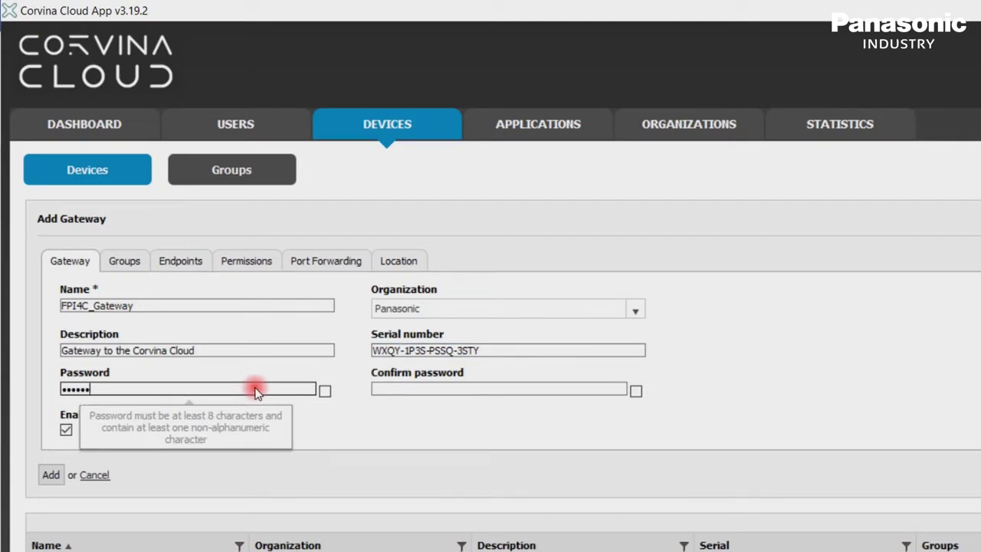
click(431, 388)
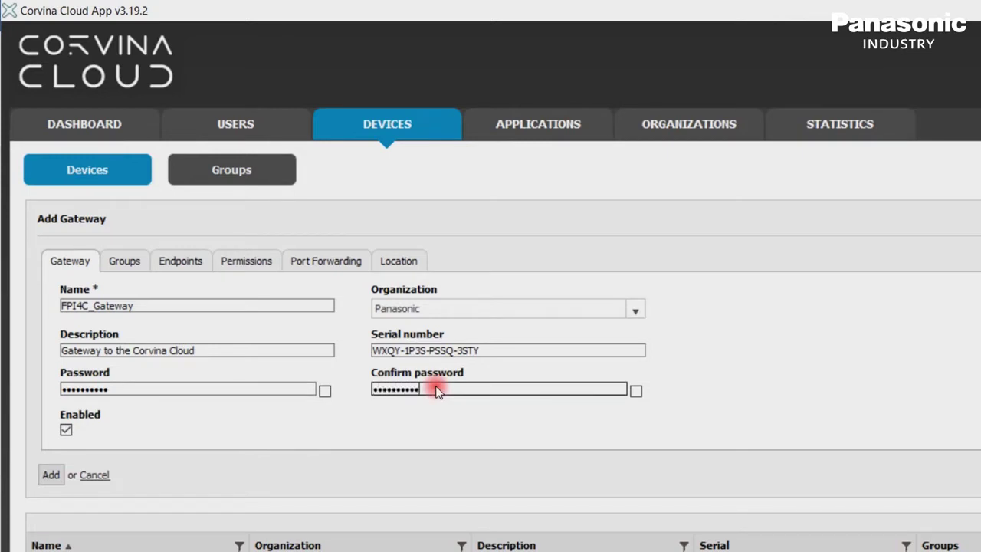
click(51, 475)
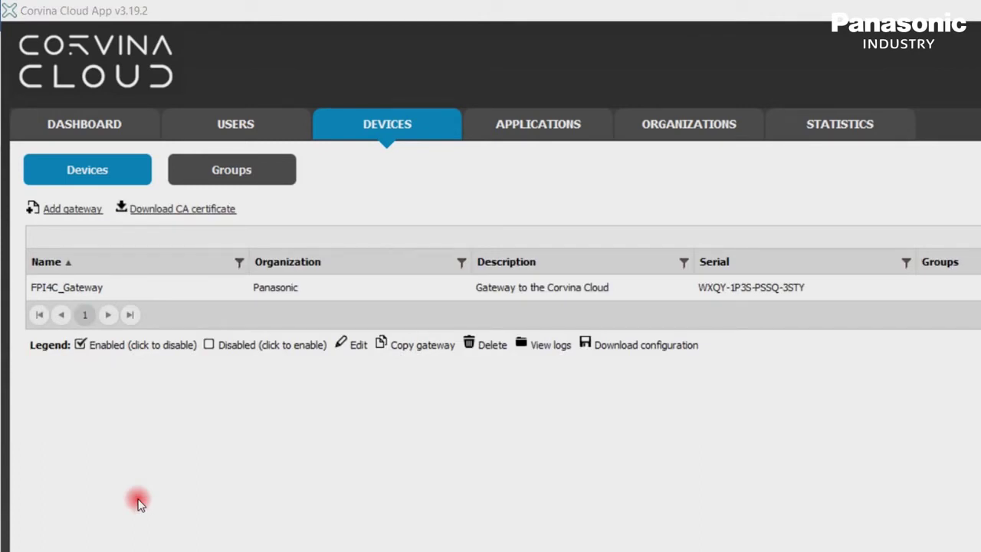
Return to the Dashboard, where FPI4C_Gateway is listed as offline
click(81, 123)
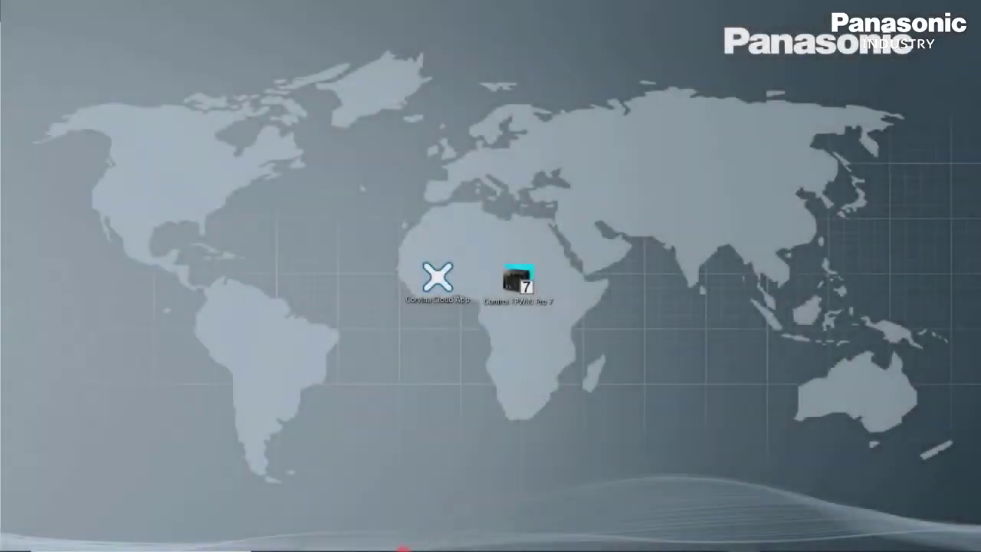
mouse_move(400, 547)
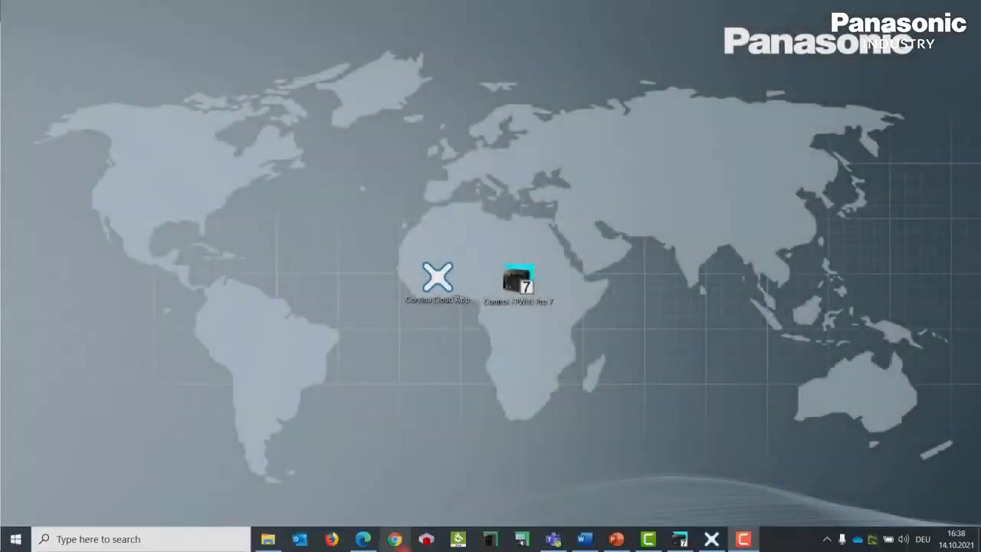
click(363, 540)
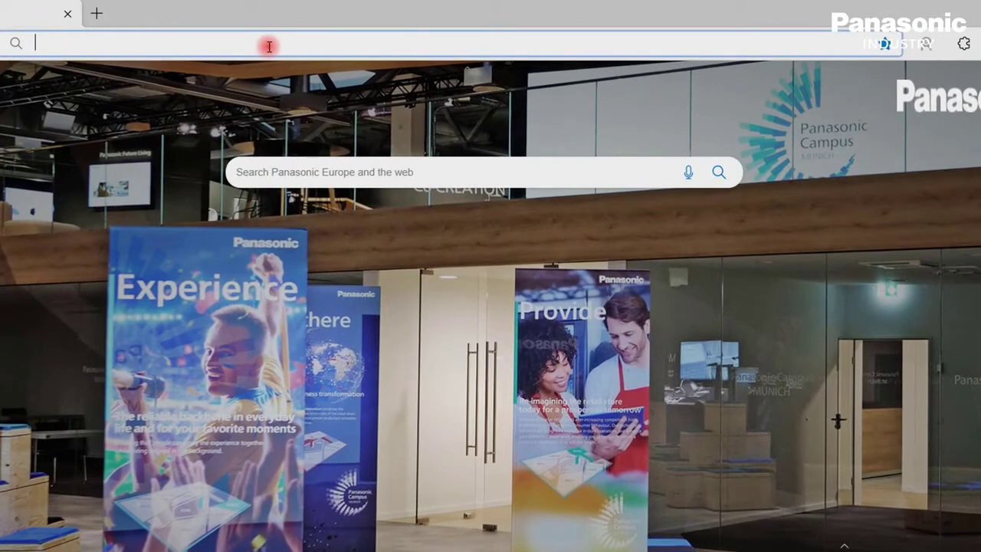
text(https://192.168.101.190/machine_config/)
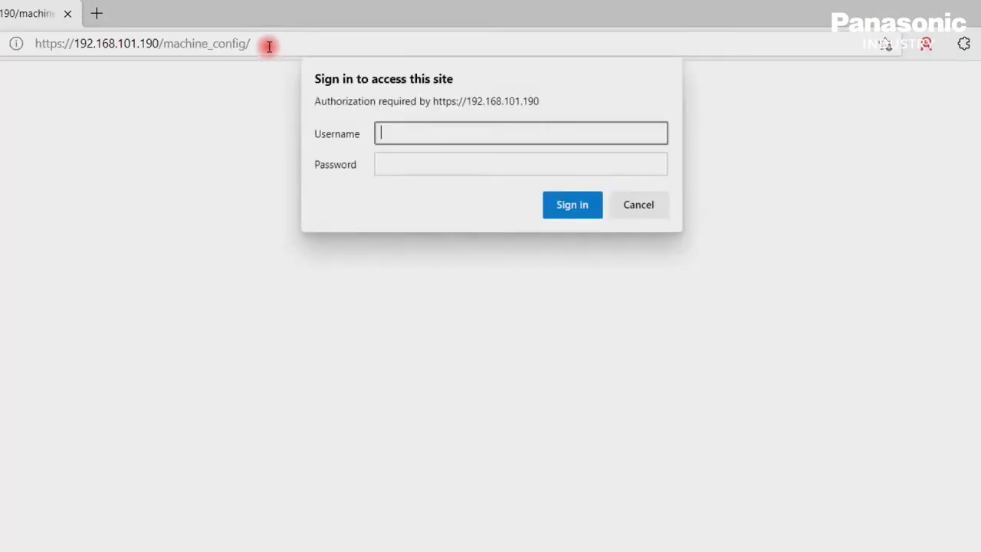
key(Tab)
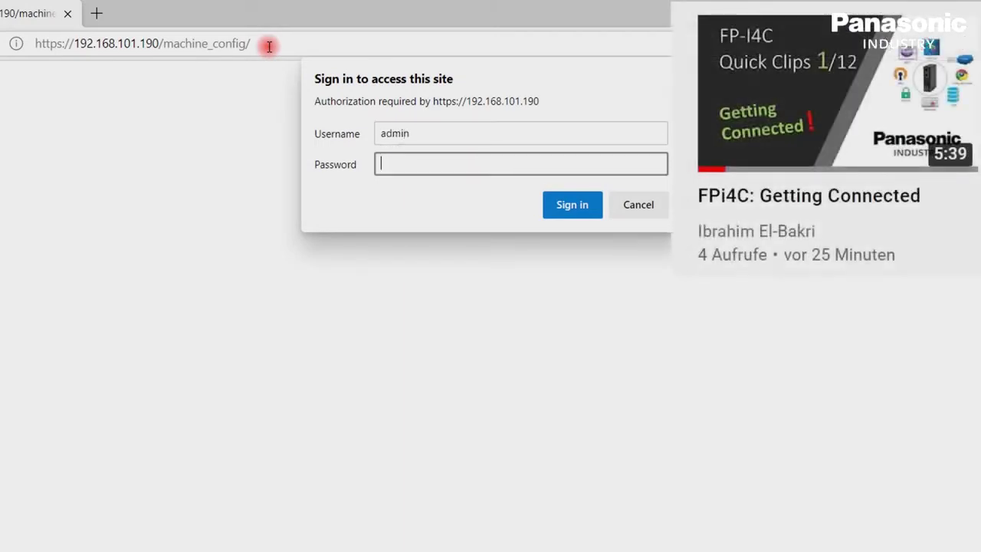
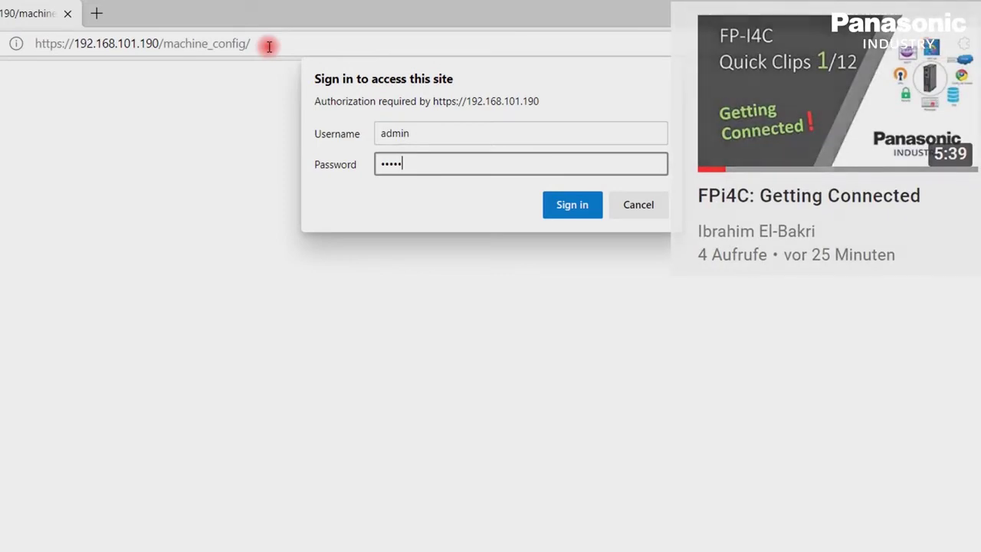
key(Return)
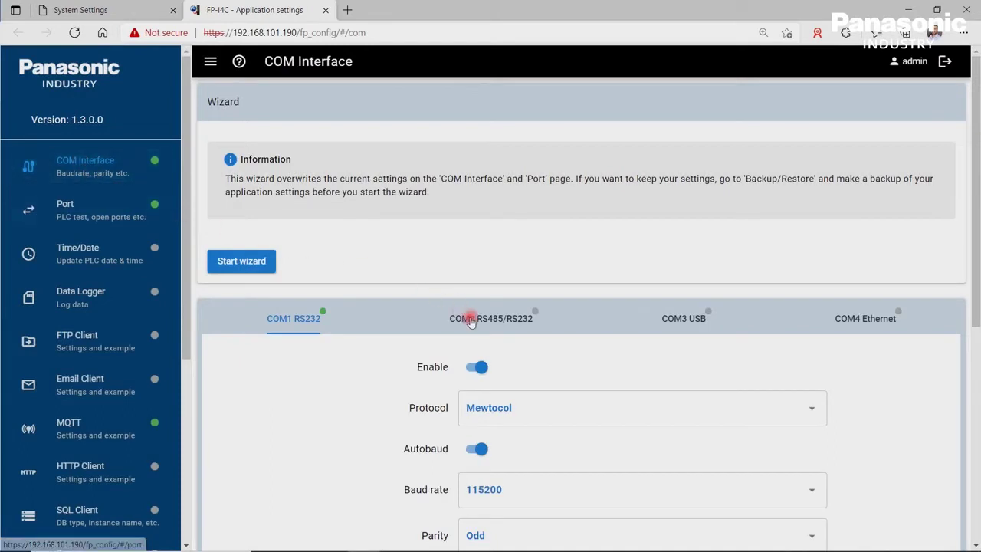
Turn COM1 RS232 off and back on, review its settings, then go to the Port page
click(483, 362)
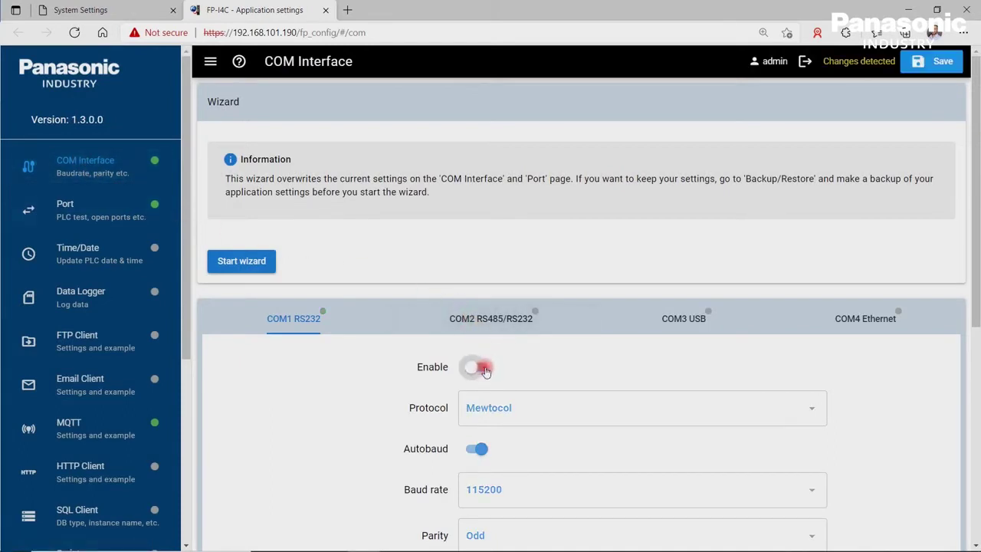
click(483, 368)
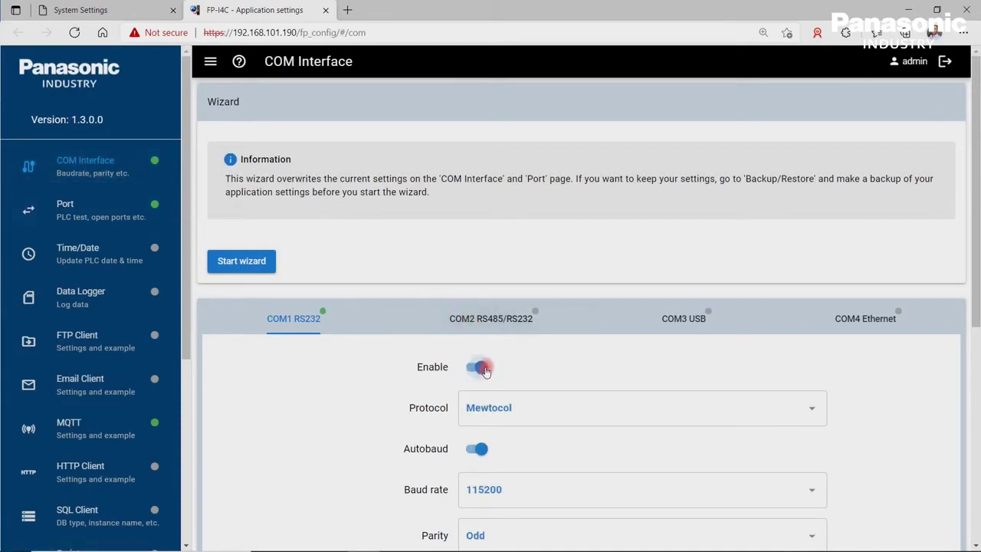
scroll(485, 366, down, 3)
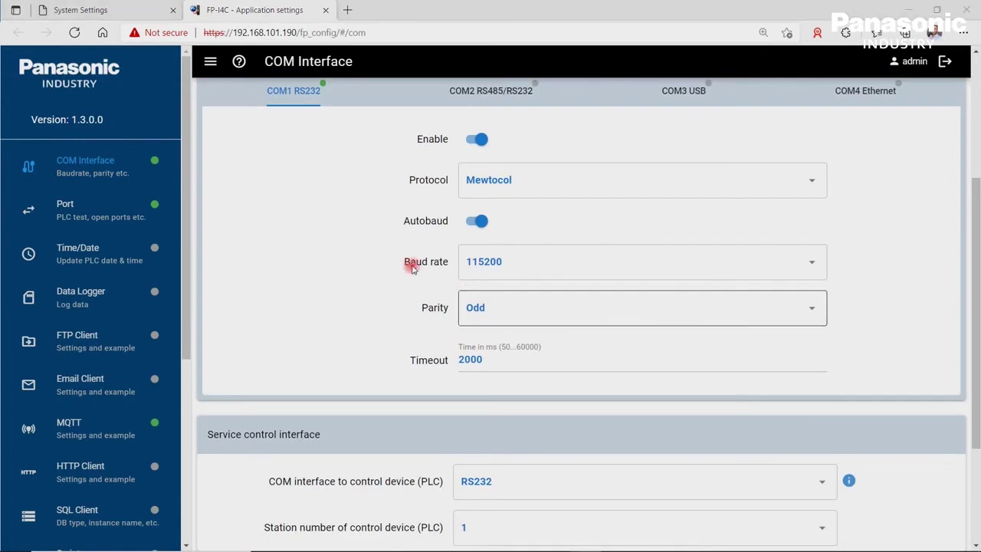
click(111, 210)
Redirect Ethernet port 9094 to the RS232 COM interface and save the port settings
click(271, 411)
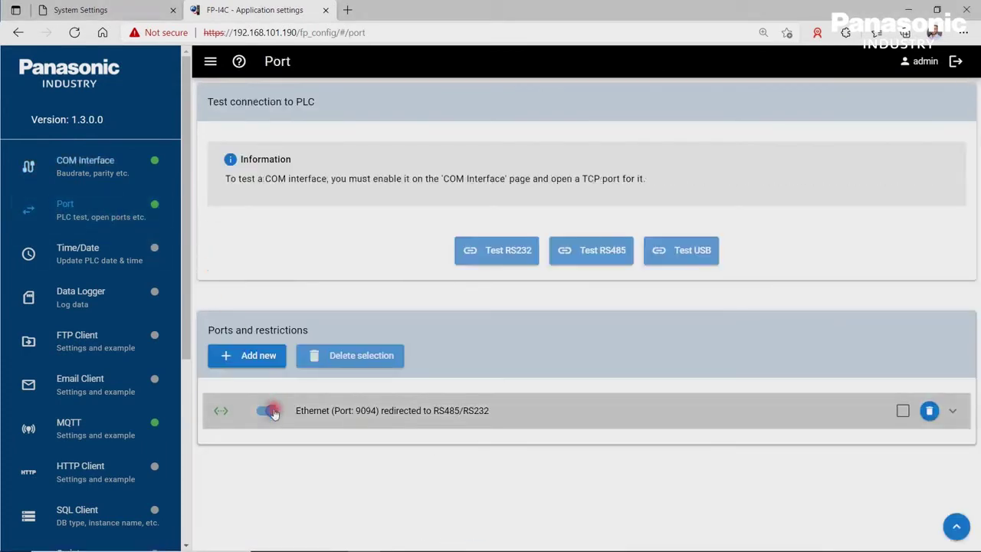
click(270, 411)
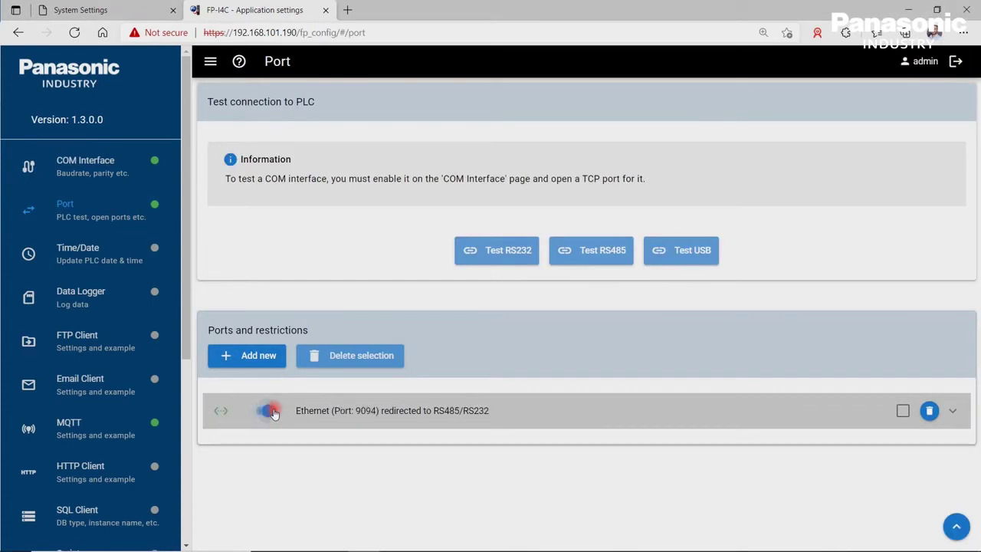
click(958, 413)
scroll(741, 453, down, 2)
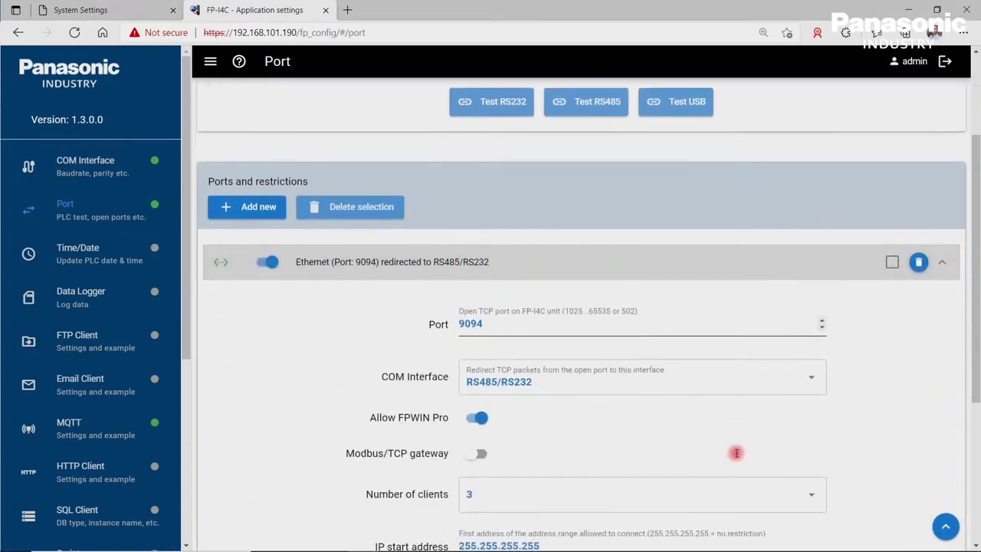
click(818, 382)
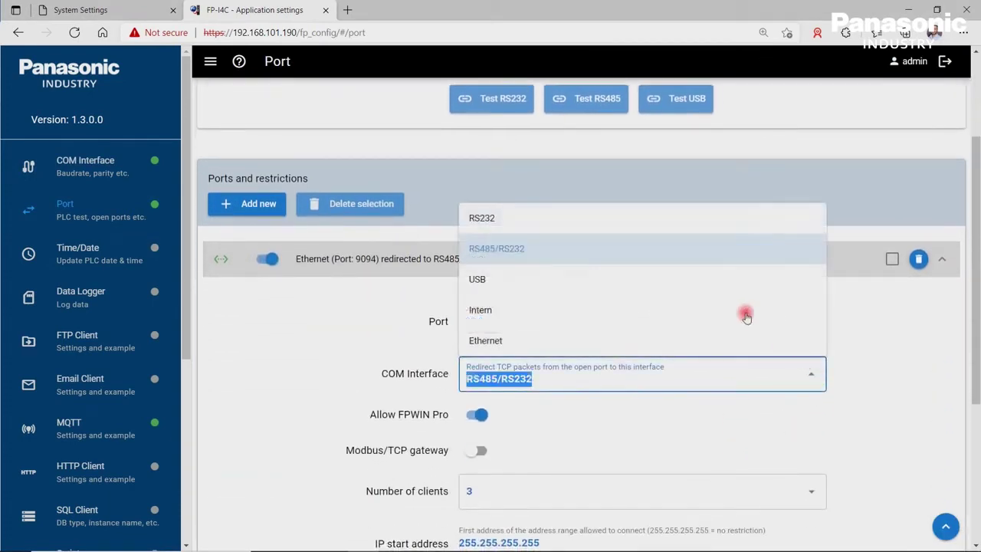
click(654, 218)
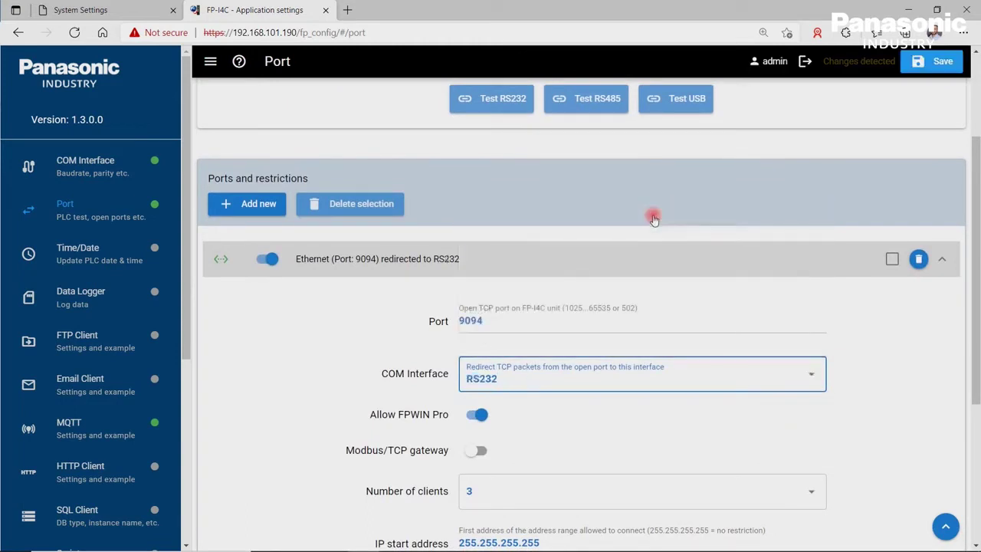
click(934, 66)
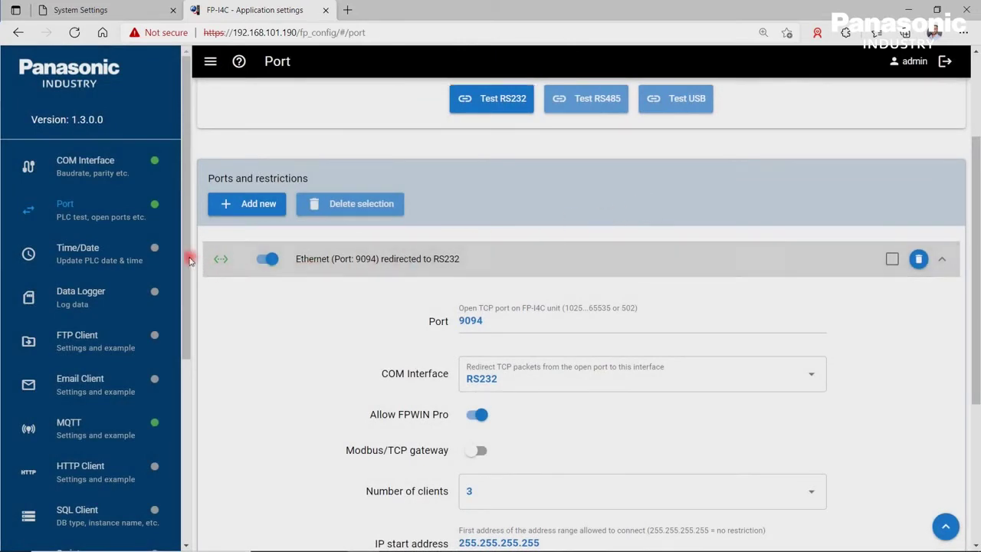
Open System Configuration > Services > Cloud Service and put its settings into edit mode
drag(188, 259, 172, 449)
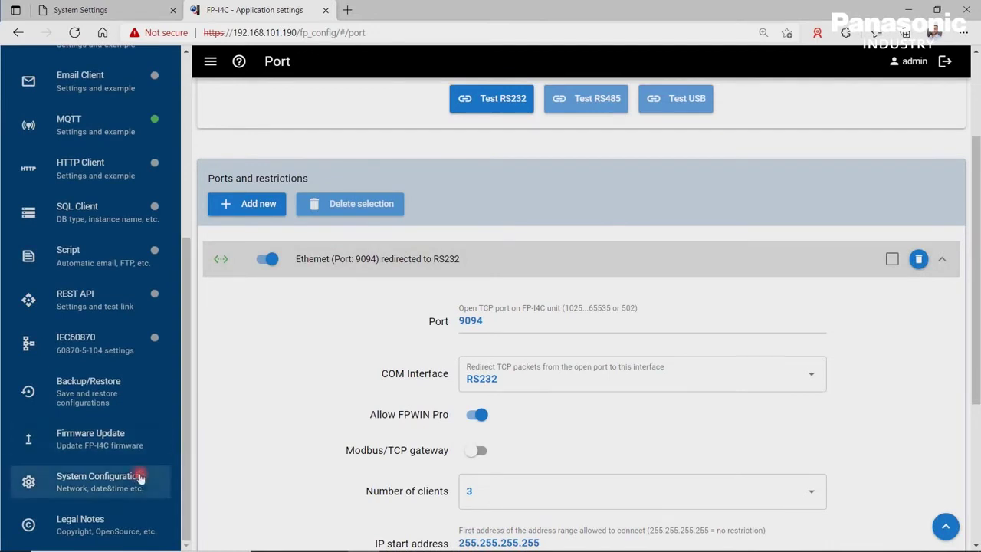
click(138, 479)
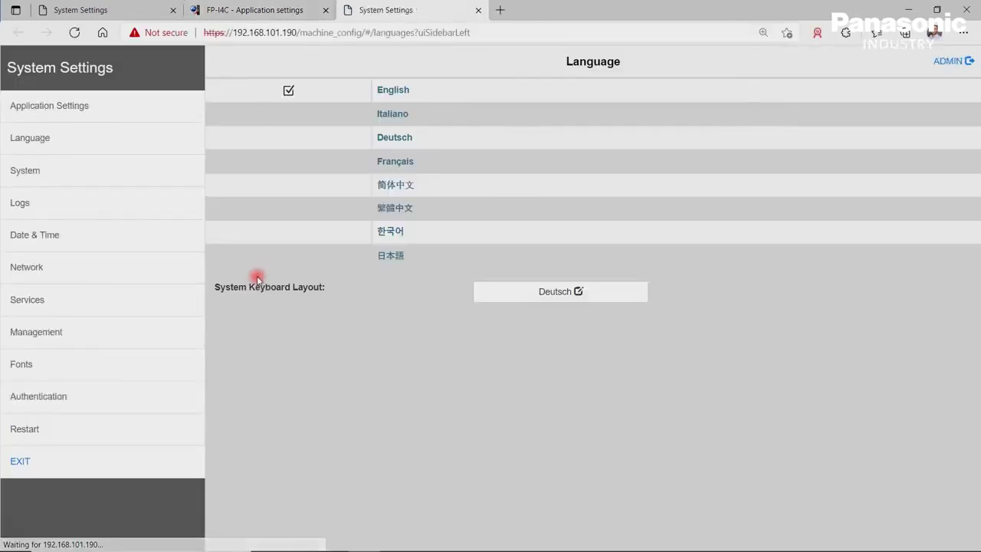
click(90, 299)
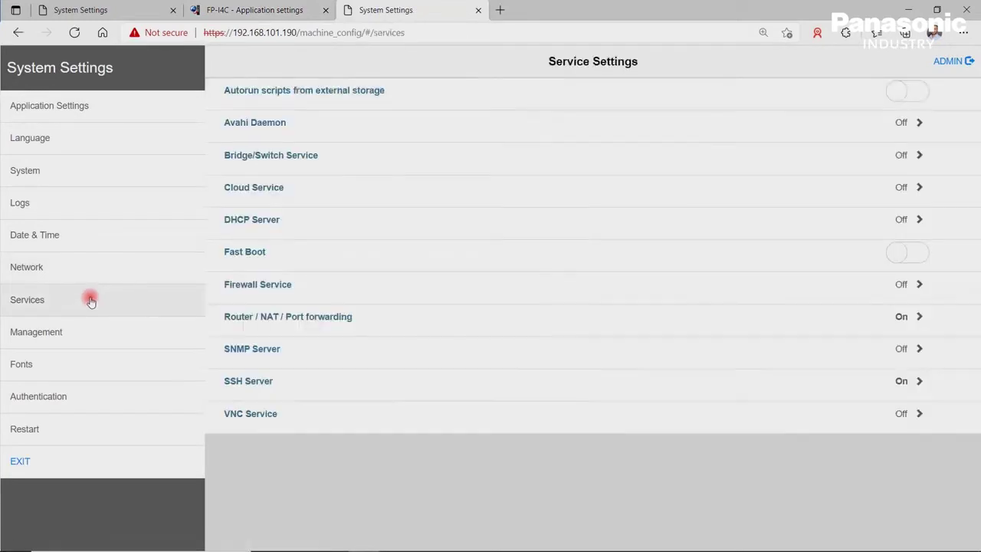
click(347, 195)
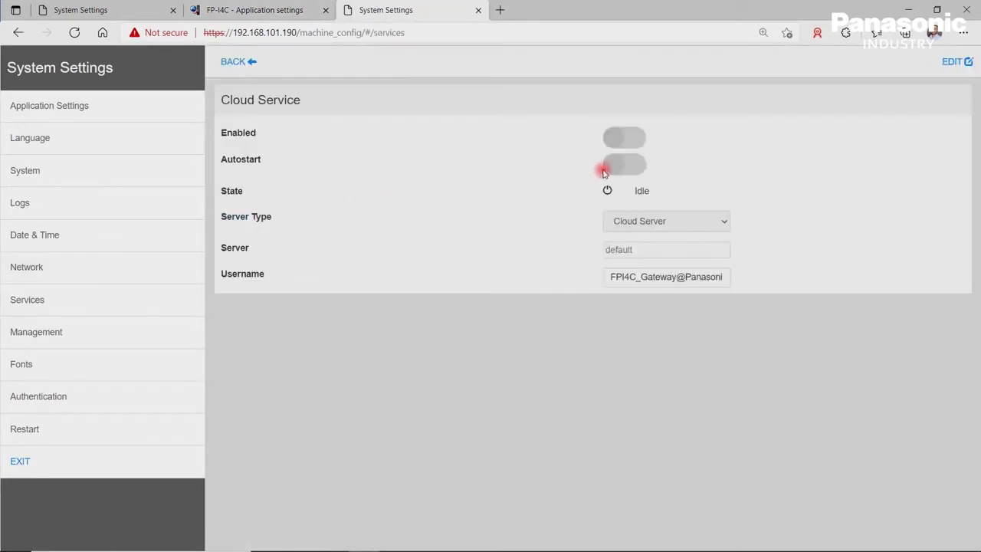
click(633, 137)
click(955, 63)
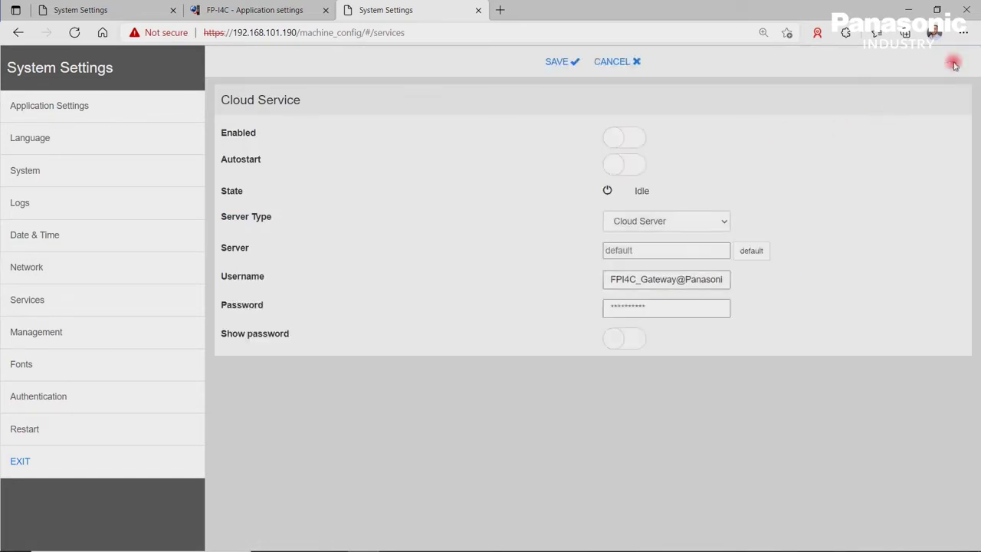
click(634, 138)
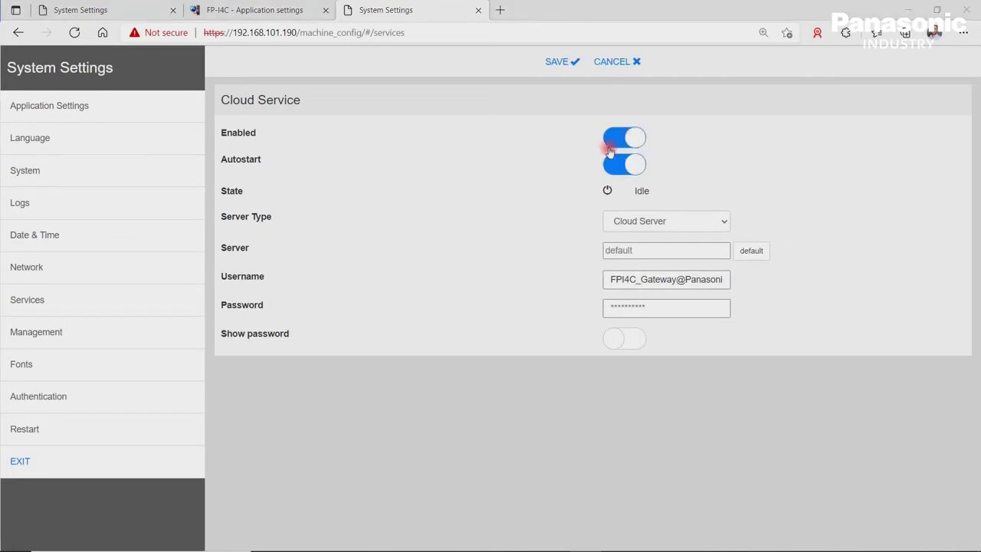
click(631, 169)
click(724, 226)
click(726, 227)
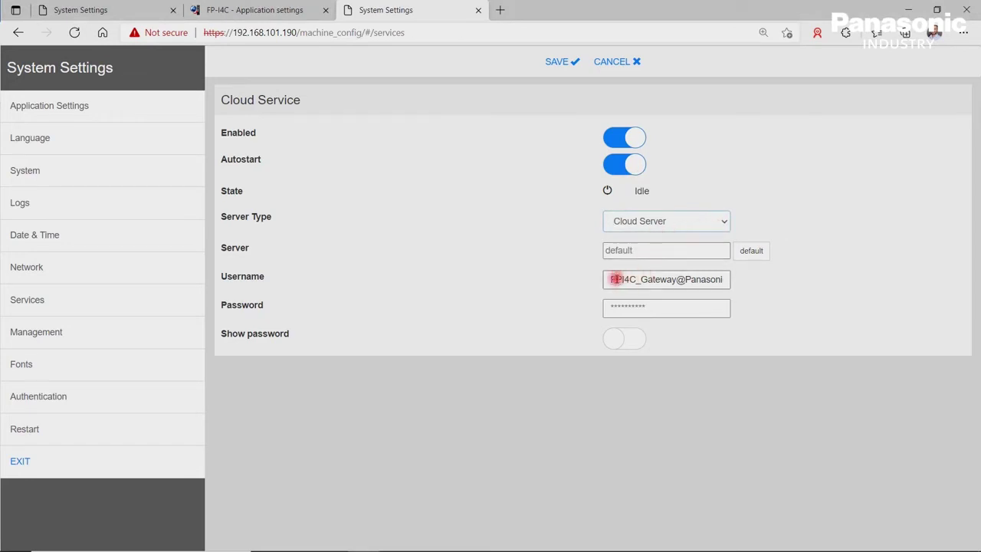
click(612, 280)
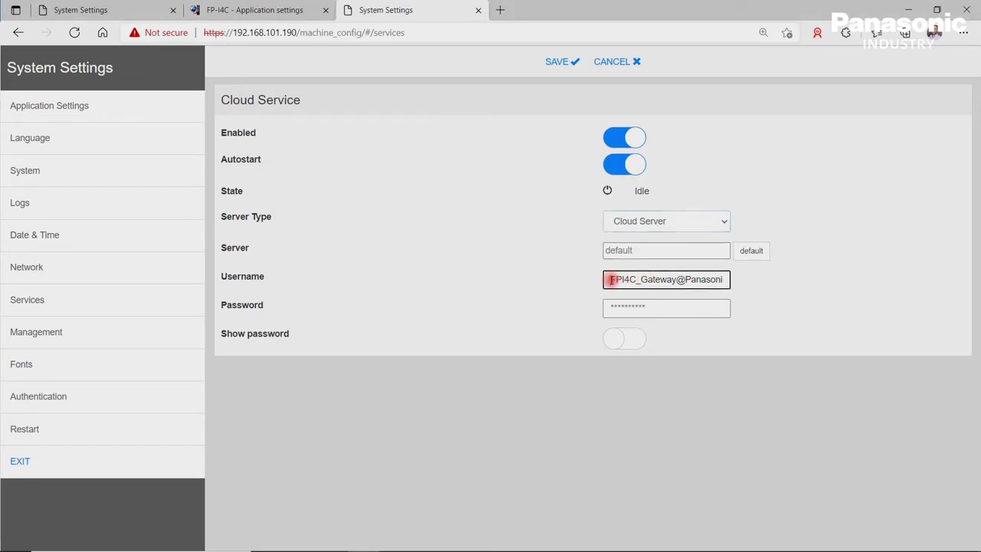
drag(611, 279, 734, 290)
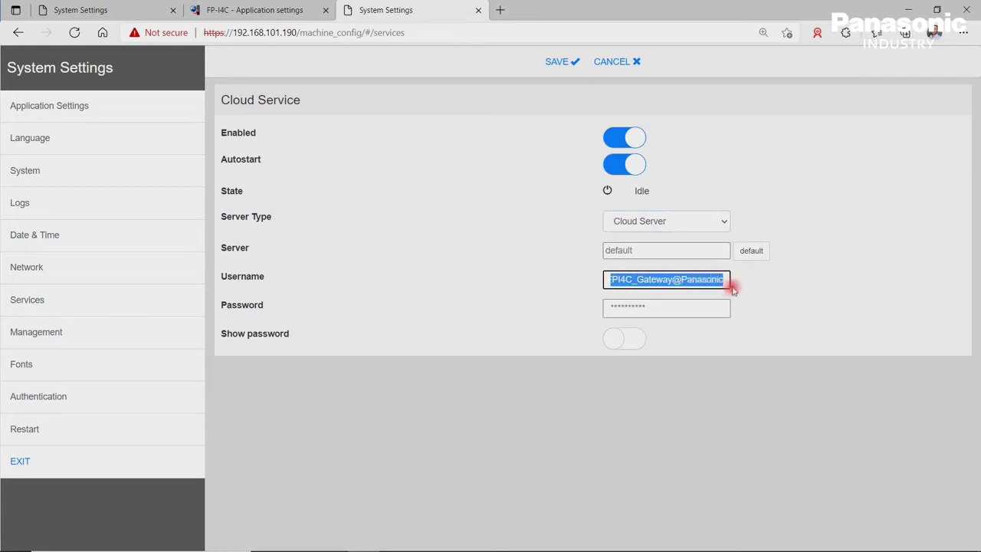
click(678, 306)
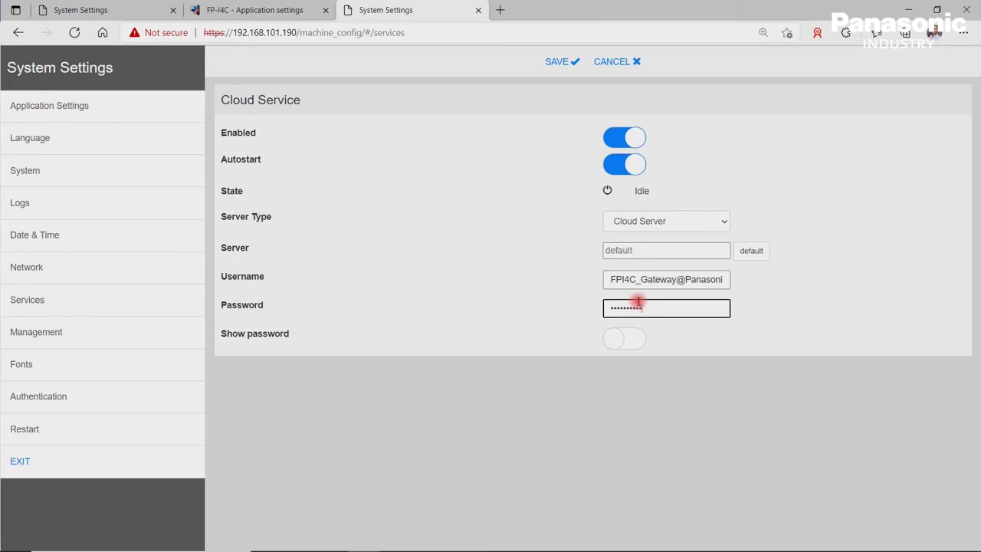
Save the FP-I4C Cloud Service settings so the gateway starts connecting to the cloud
click(562, 64)
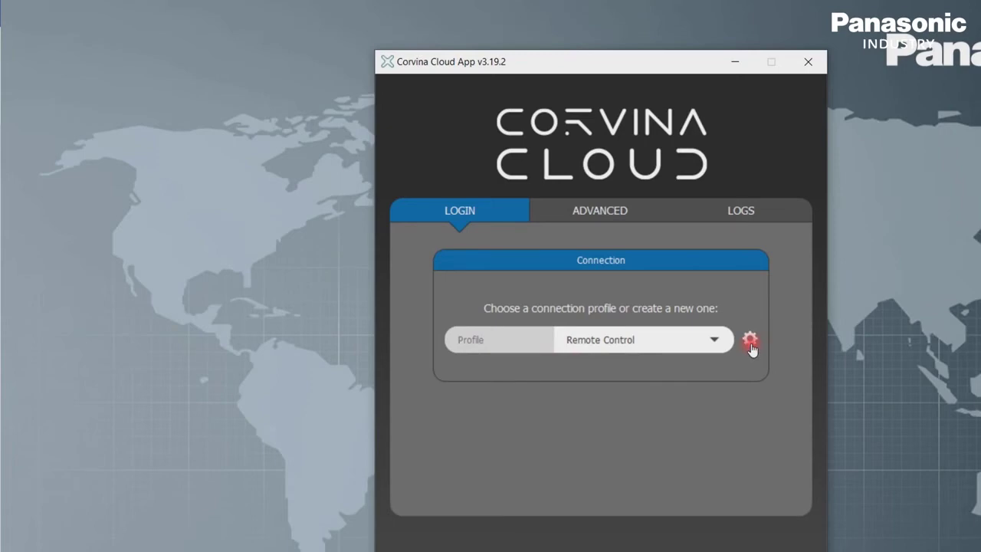
click(752, 343)
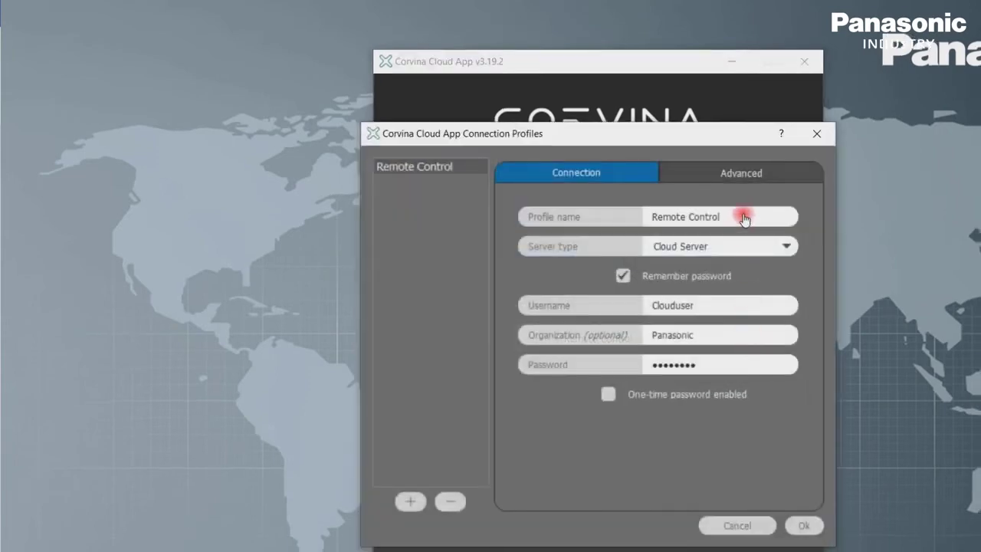
drag(744, 219, 635, 213)
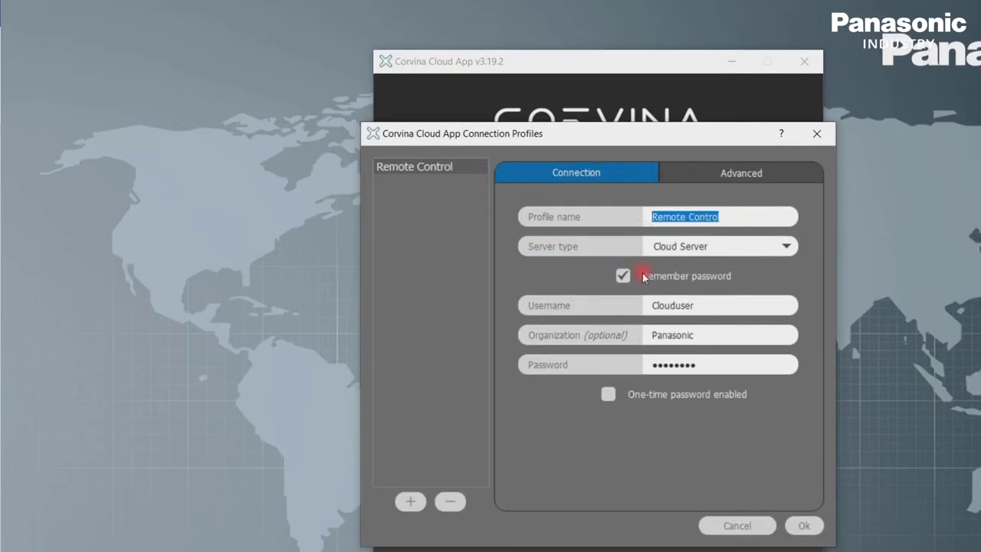
double_click(678, 305)
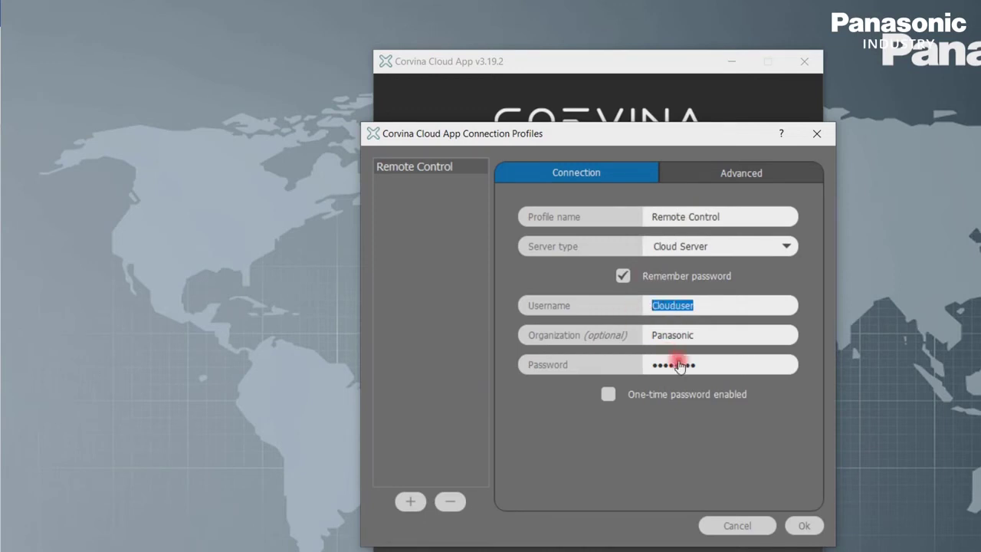
click(725, 366)
drag(726, 367, 641, 363)
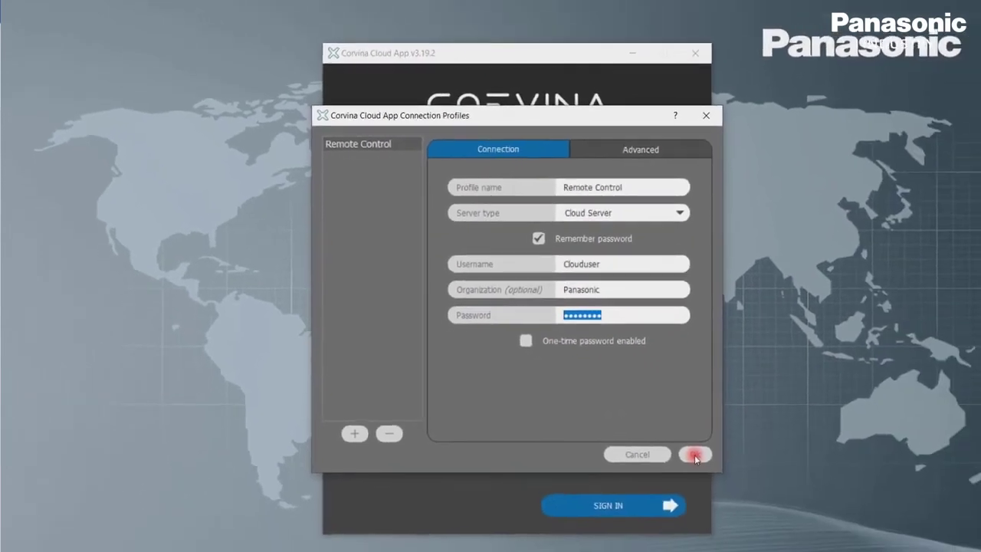
click(696, 456)
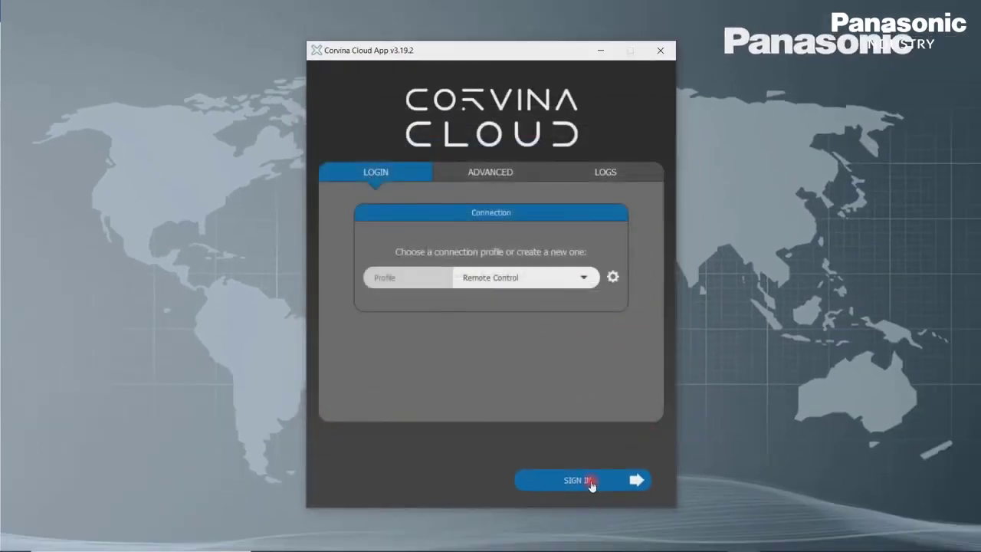
Sign in to Corvina Cloud App and open a VPN connection to FPI4C_Gateway
click(591, 483)
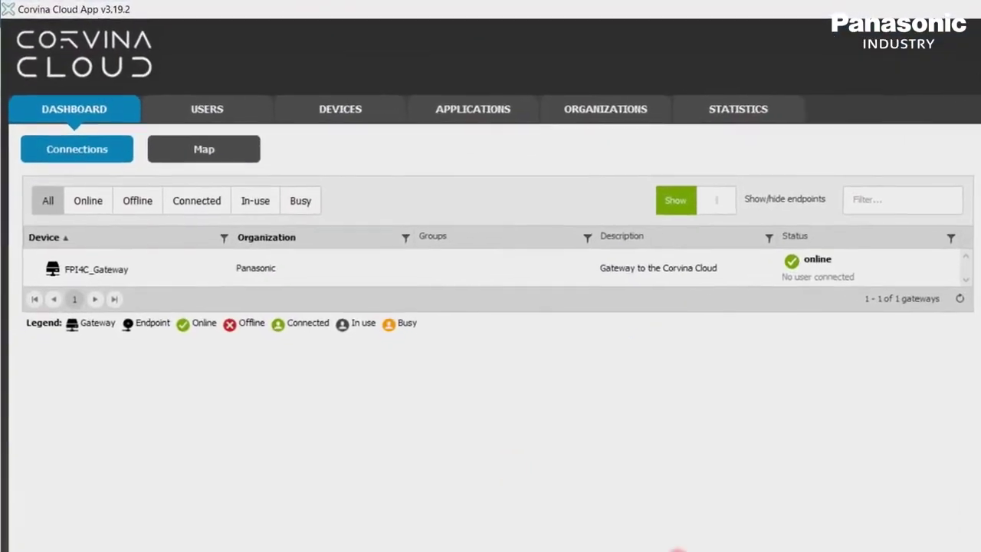
click(78, 262)
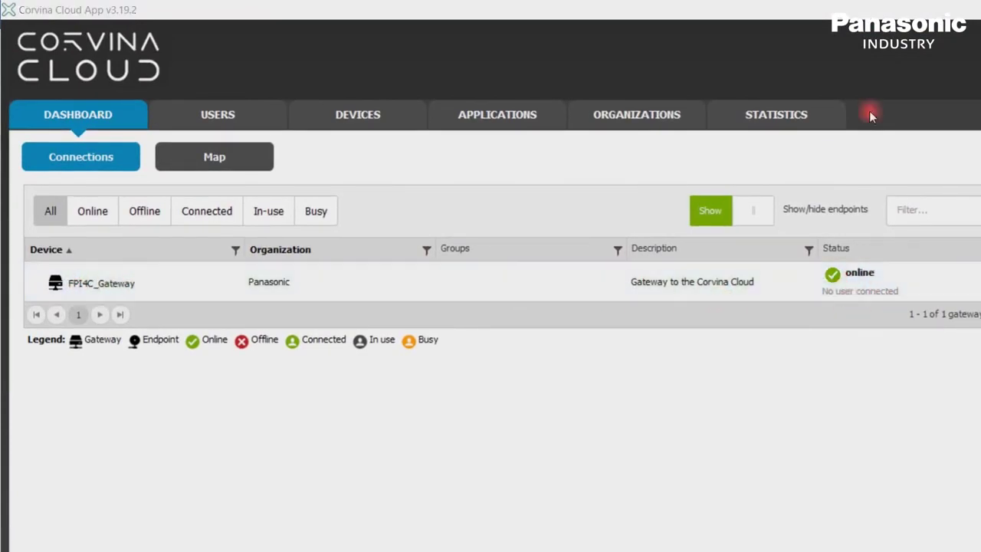
double_click(131, 279)
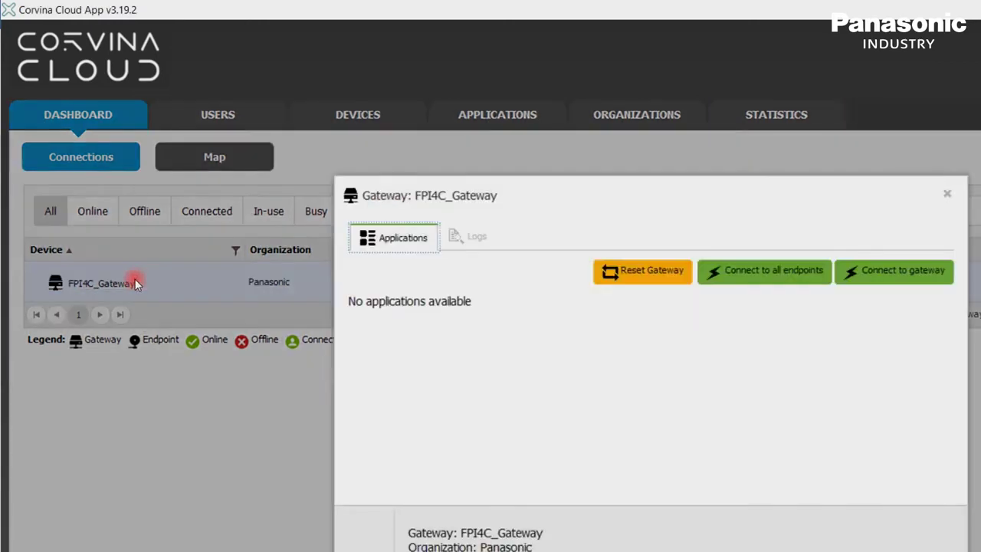
click(895, 280)
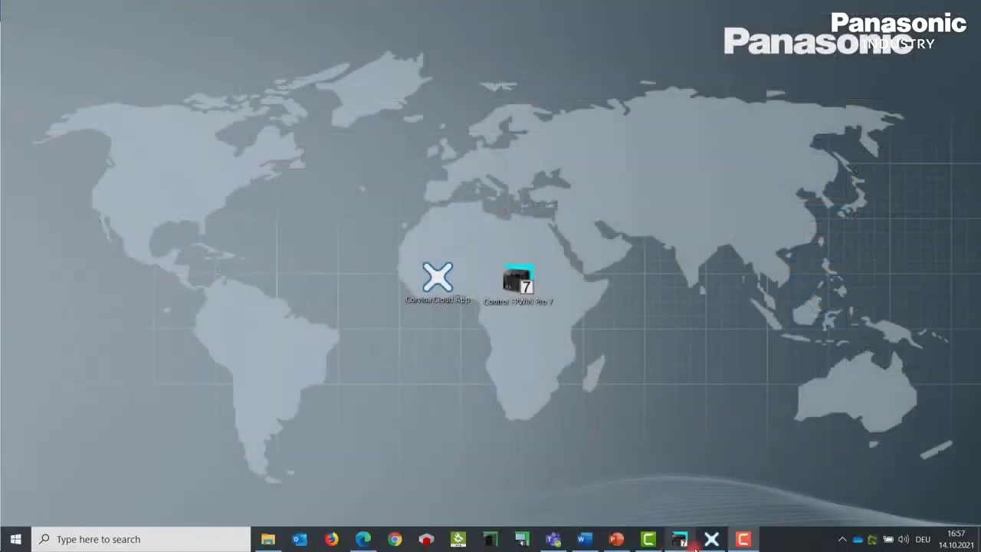
In FPWIN Pro communication parameters, keep Ethernet and enable automatic IP address acquisition
click(681, 541)
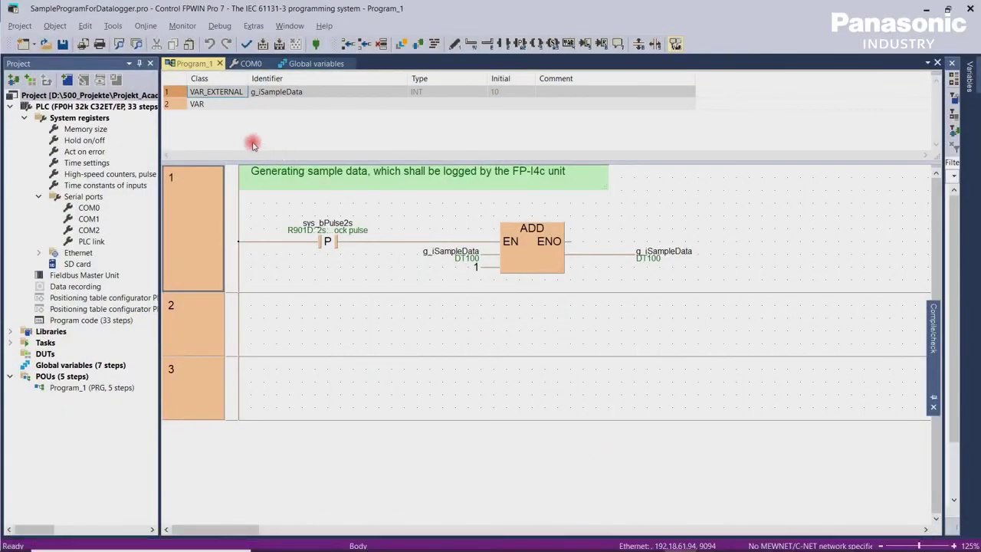
click(146, 26)
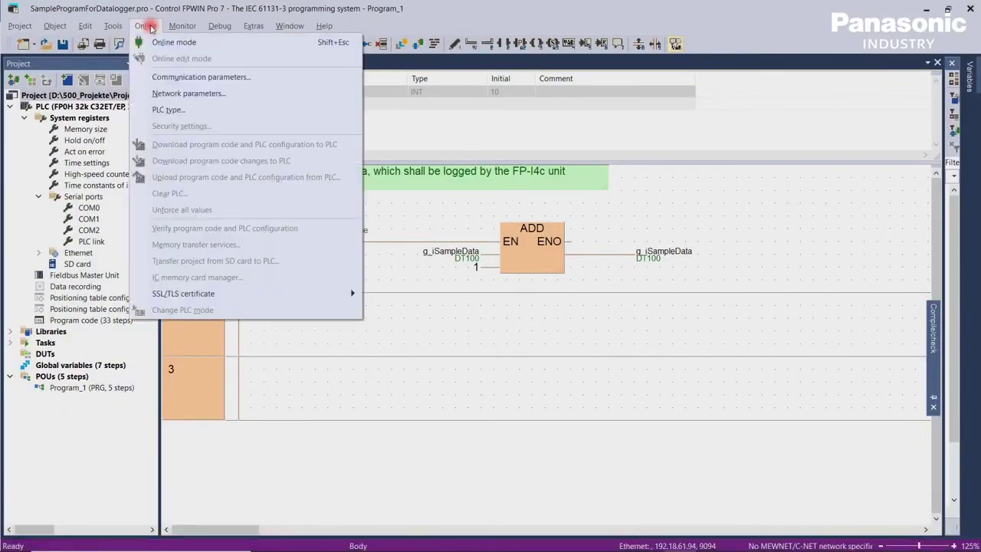
click(198, 76)
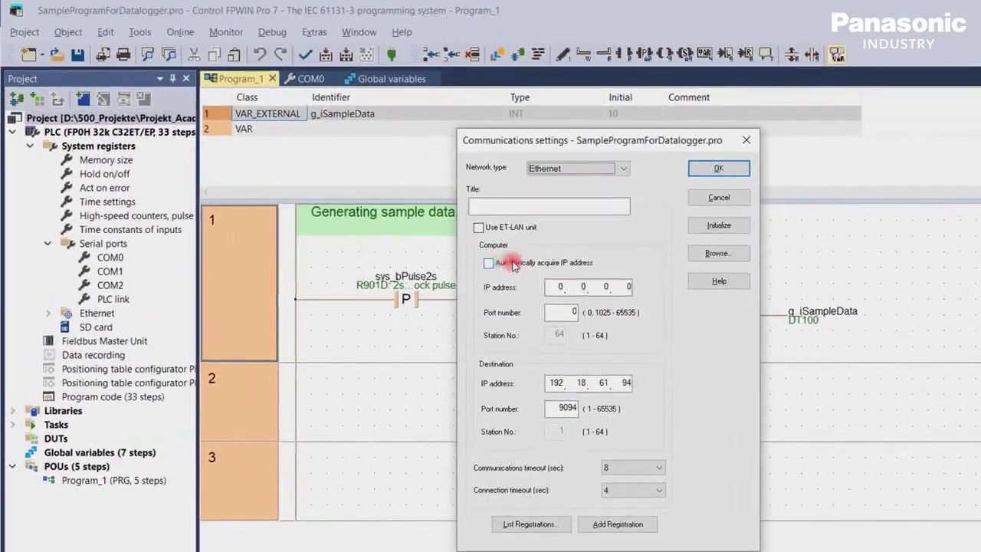
click(503, 137)
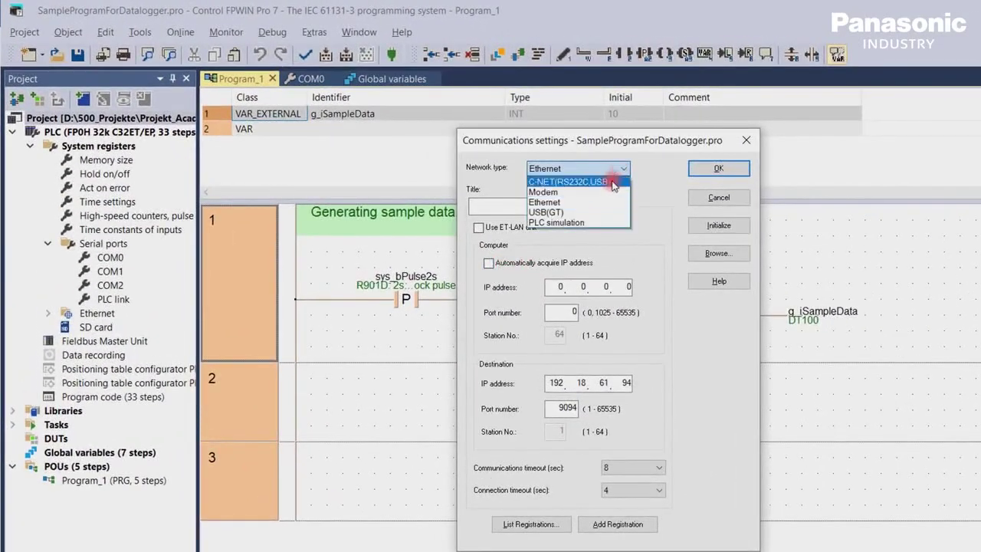
click(608, 204)
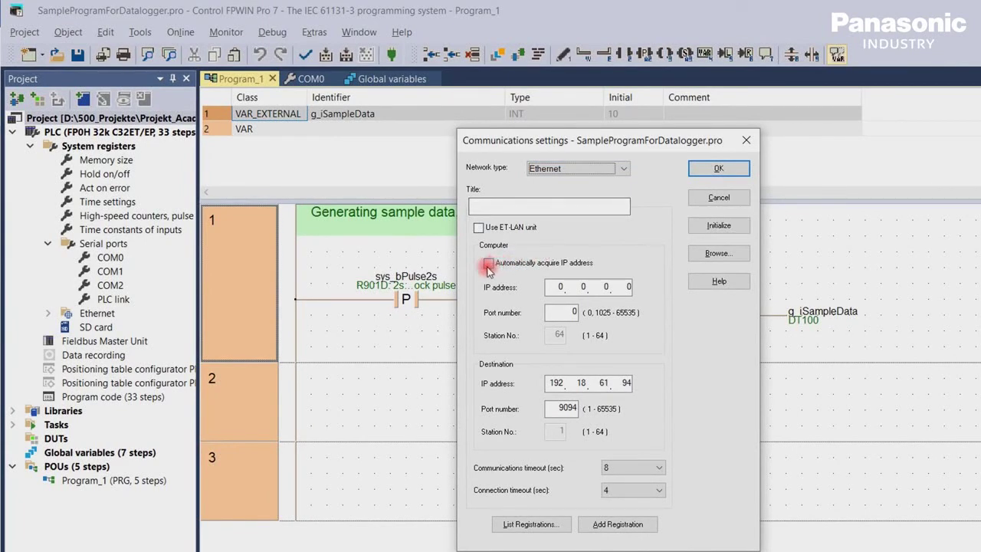
click(489, 265)
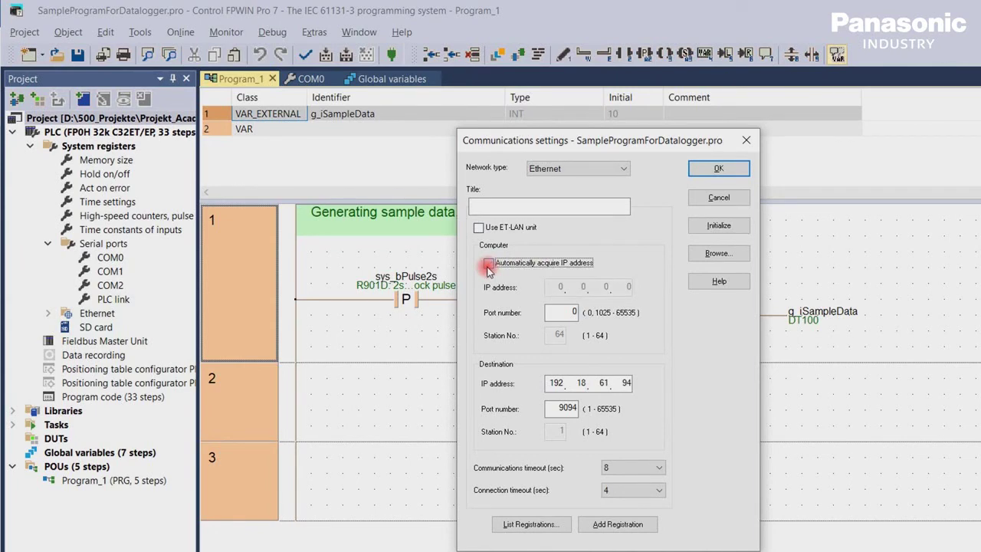
Set the destination IP to 192.18.189.87 on port 9094, confirm, and go online
click(604, 385)
double_click(604, 385)
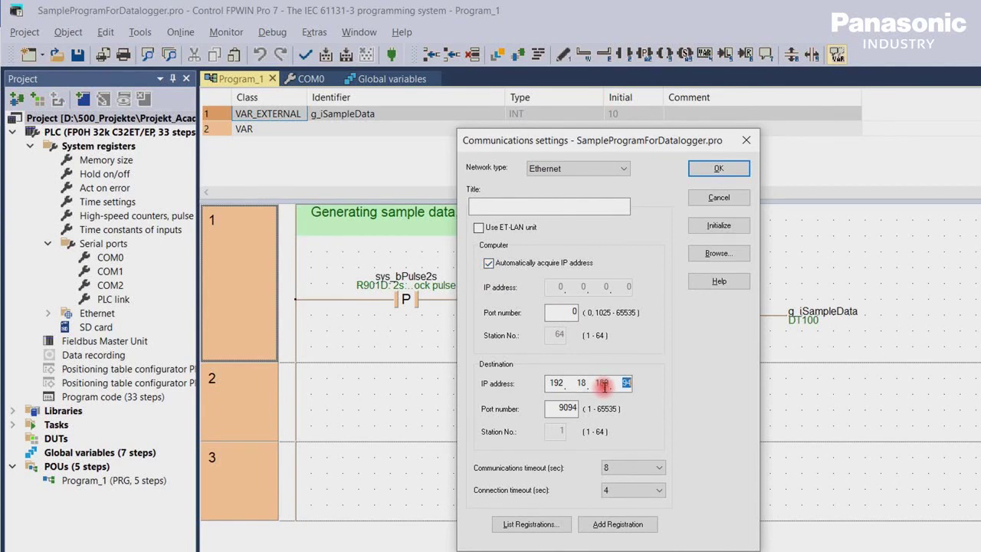
text(189)
double_click(619, 382)
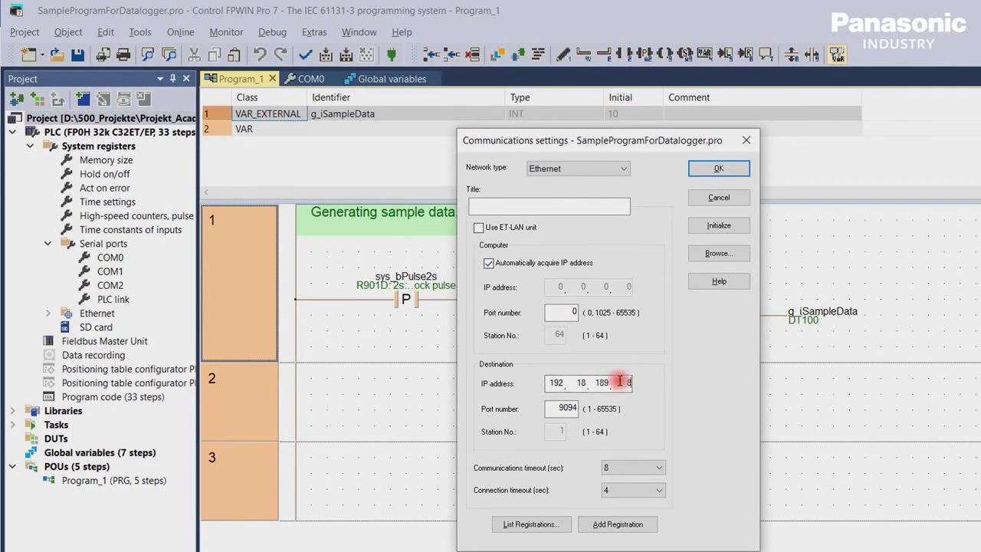
text(87)
click(563, 409)
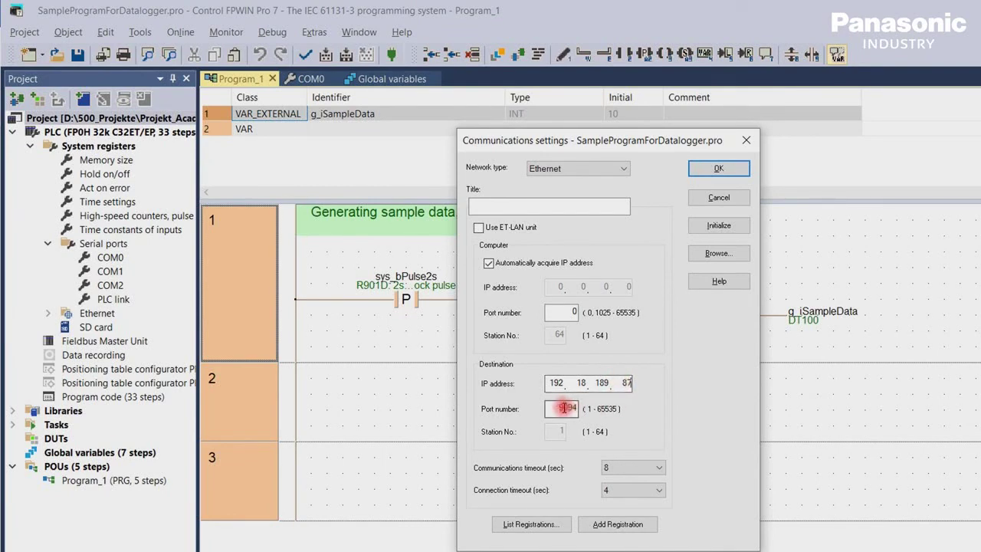
double_click(563, 408)
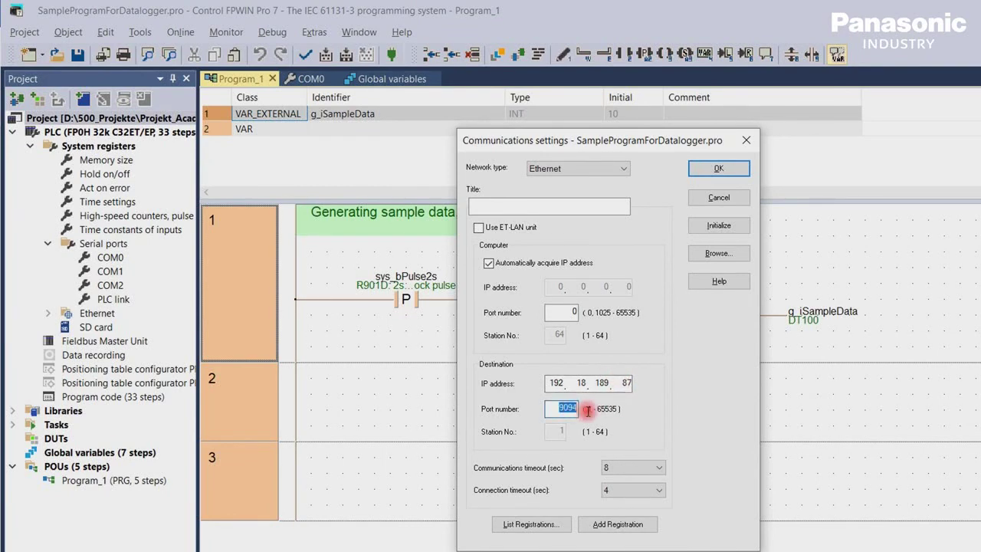
click(719, 170)
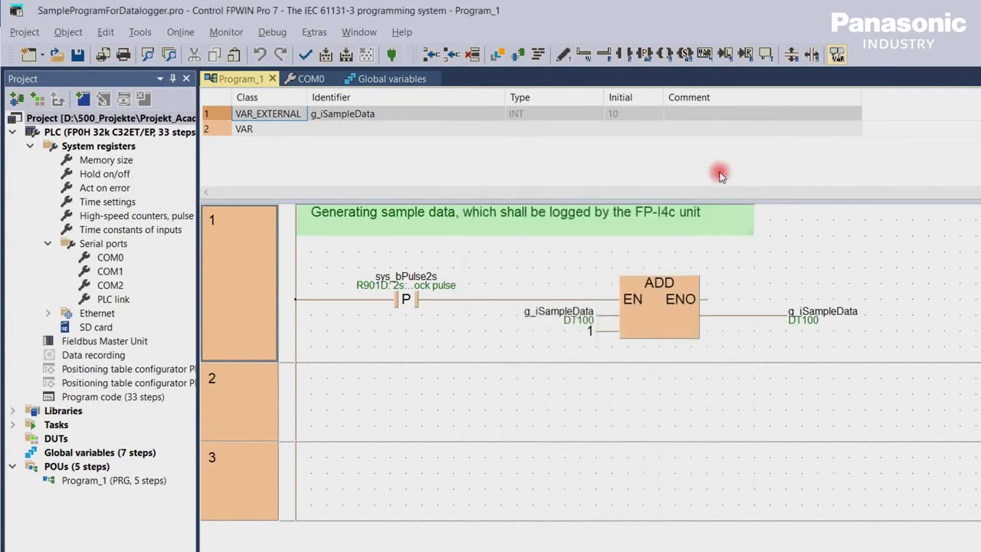
click(392, 55)
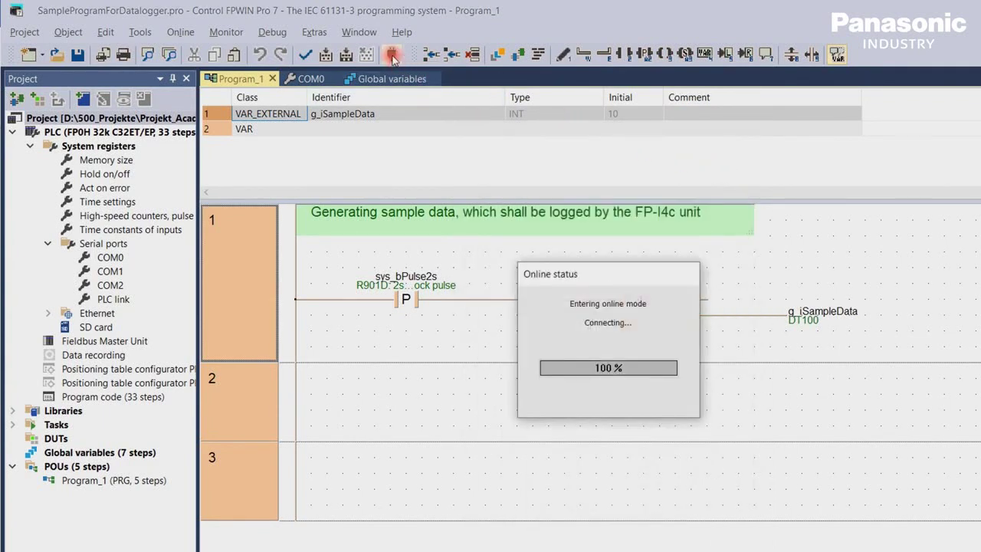